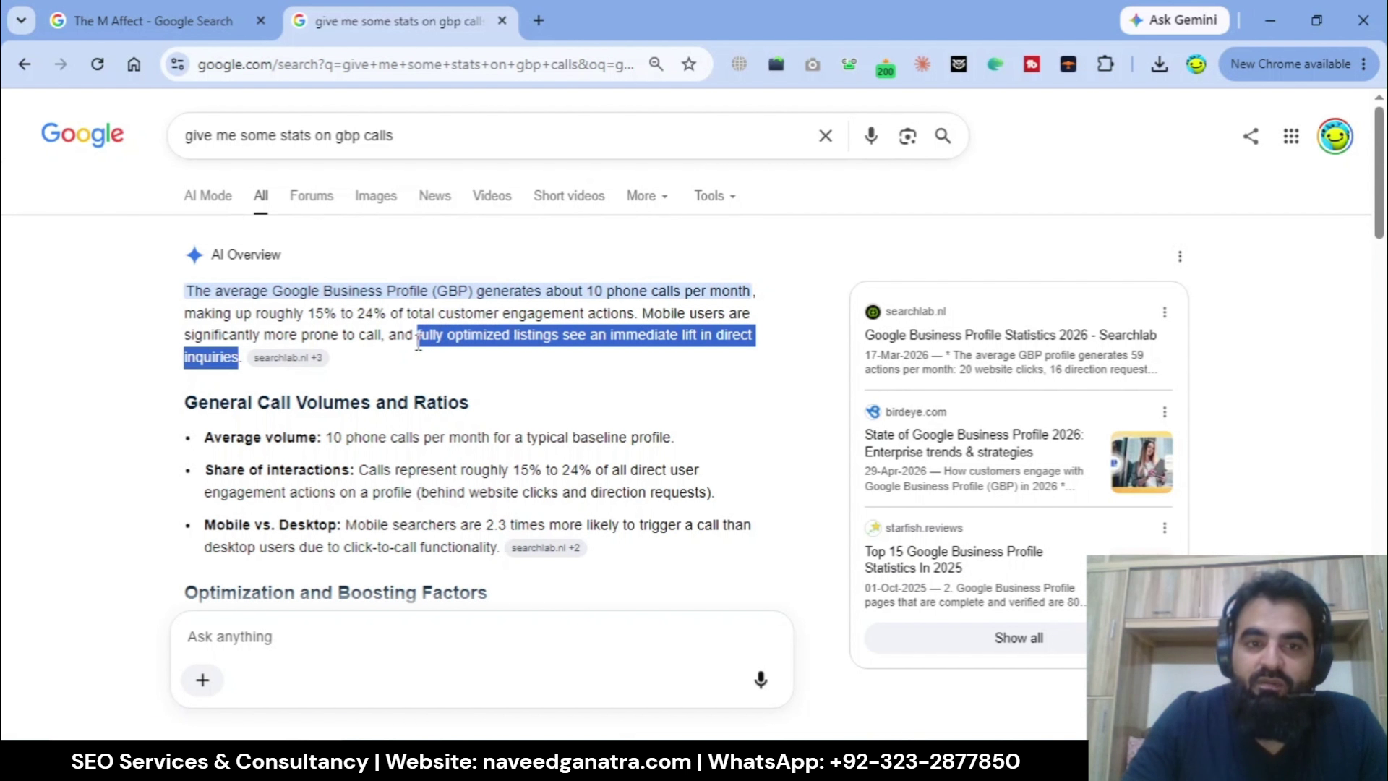
Step: Highlight the AI Overview's claim about fully optimized listings and return to The M Affect's business profile results
click(238, 358)
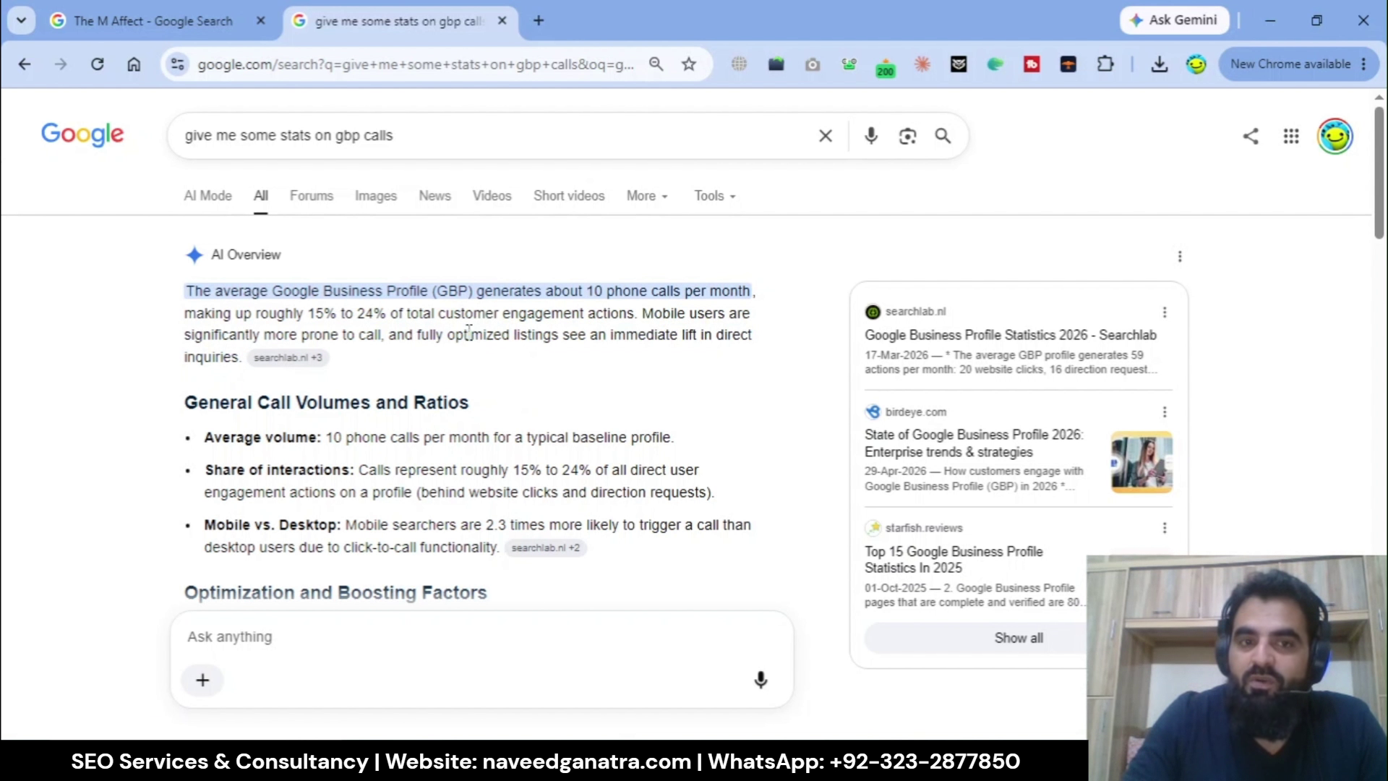
drag(418, 329, 240, 360)
click(240, 360)
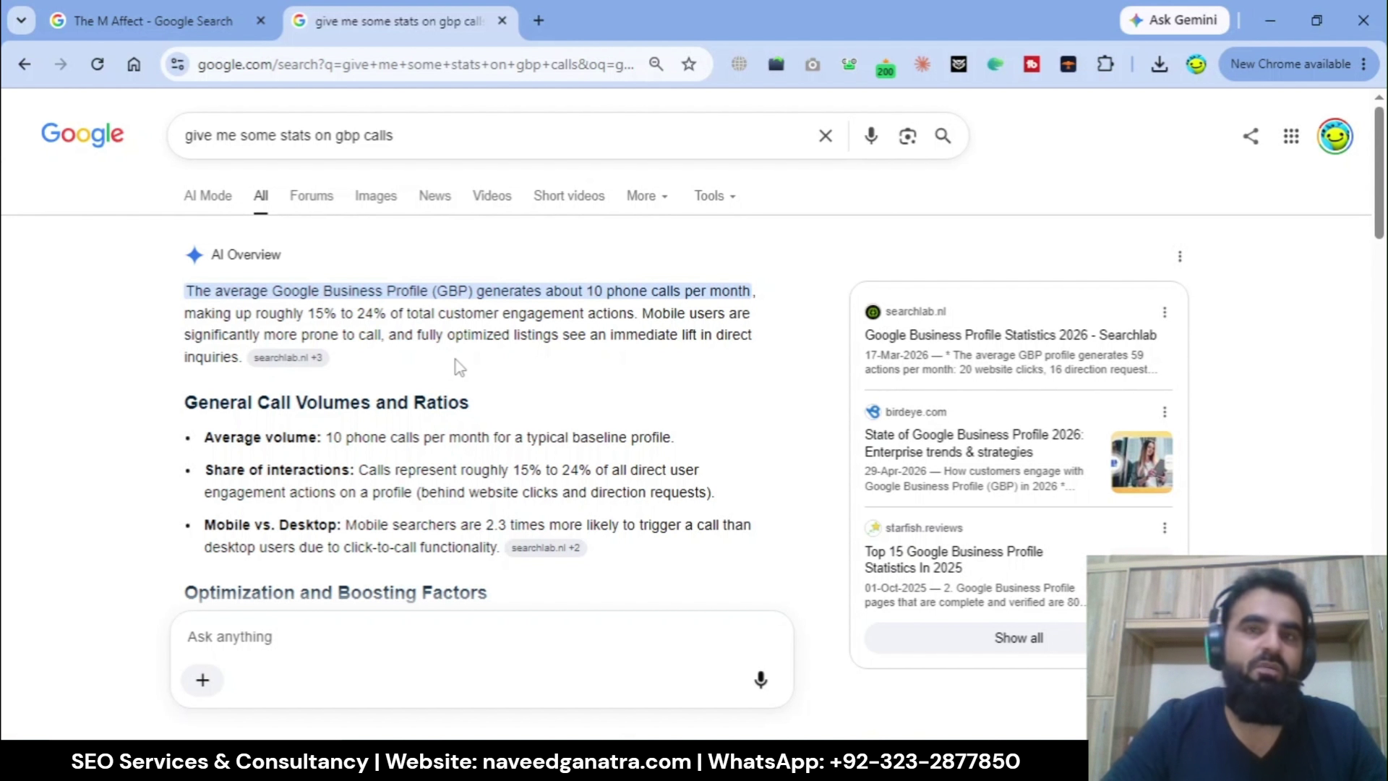
key(ctrl+shift+Tab)
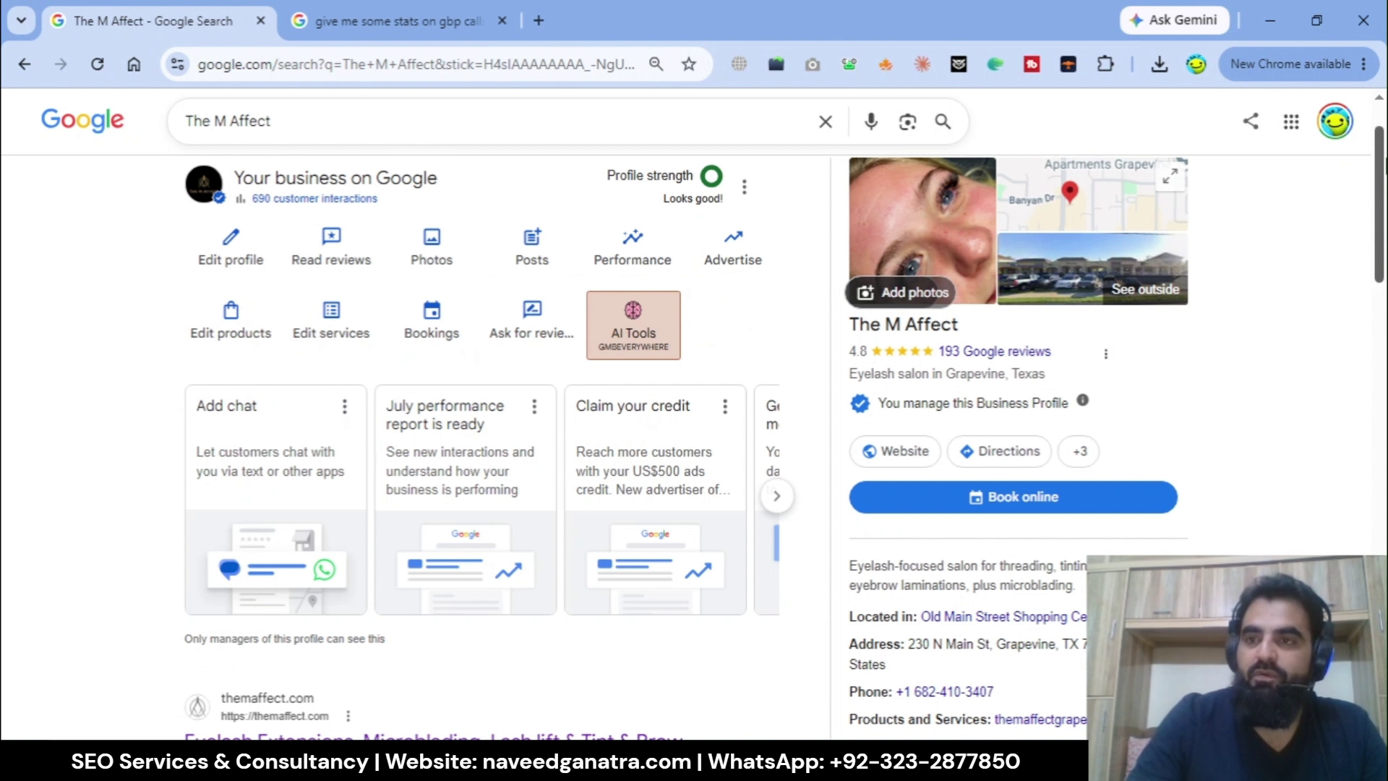
scroll(90, 401, up, 1)
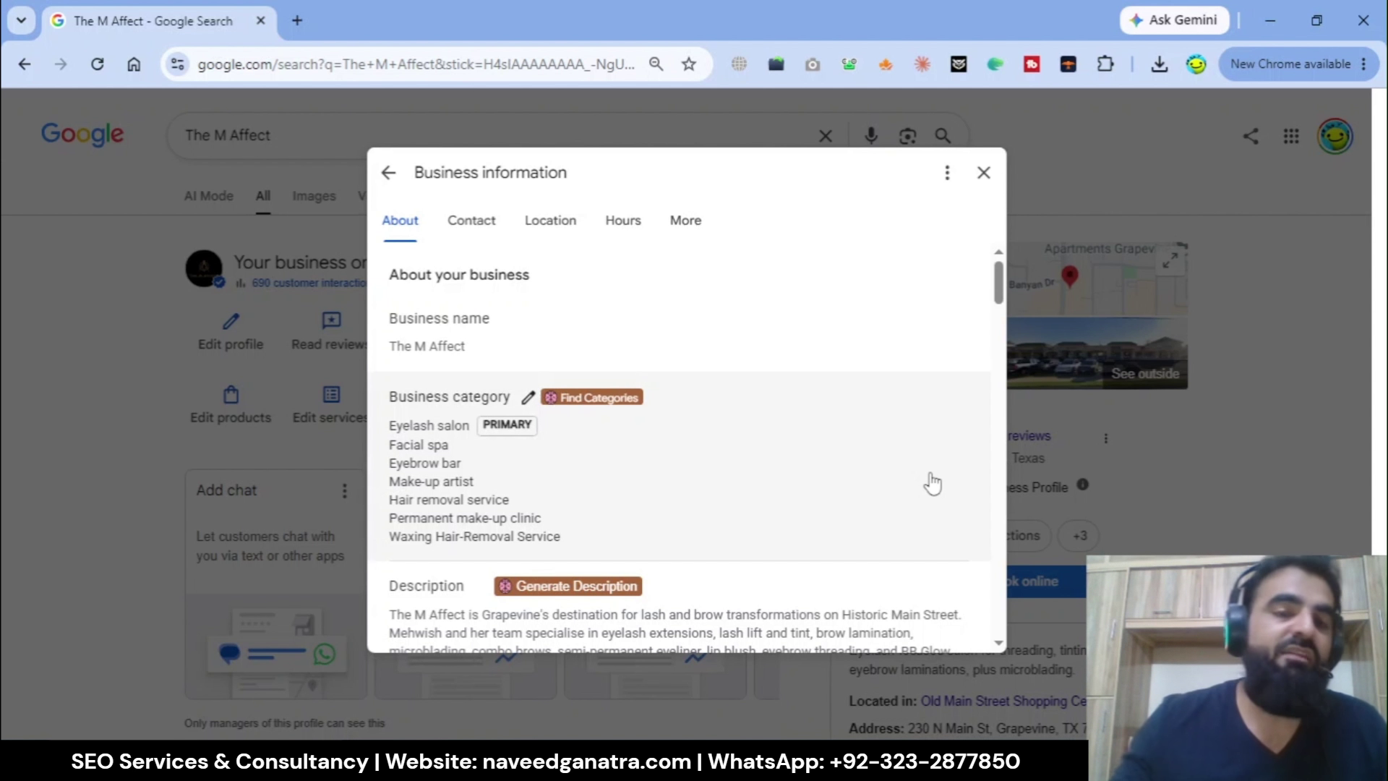
Step: Open the business category for editing, inspect the primary category's suggestions, and cancel without changes
click(530, 399)
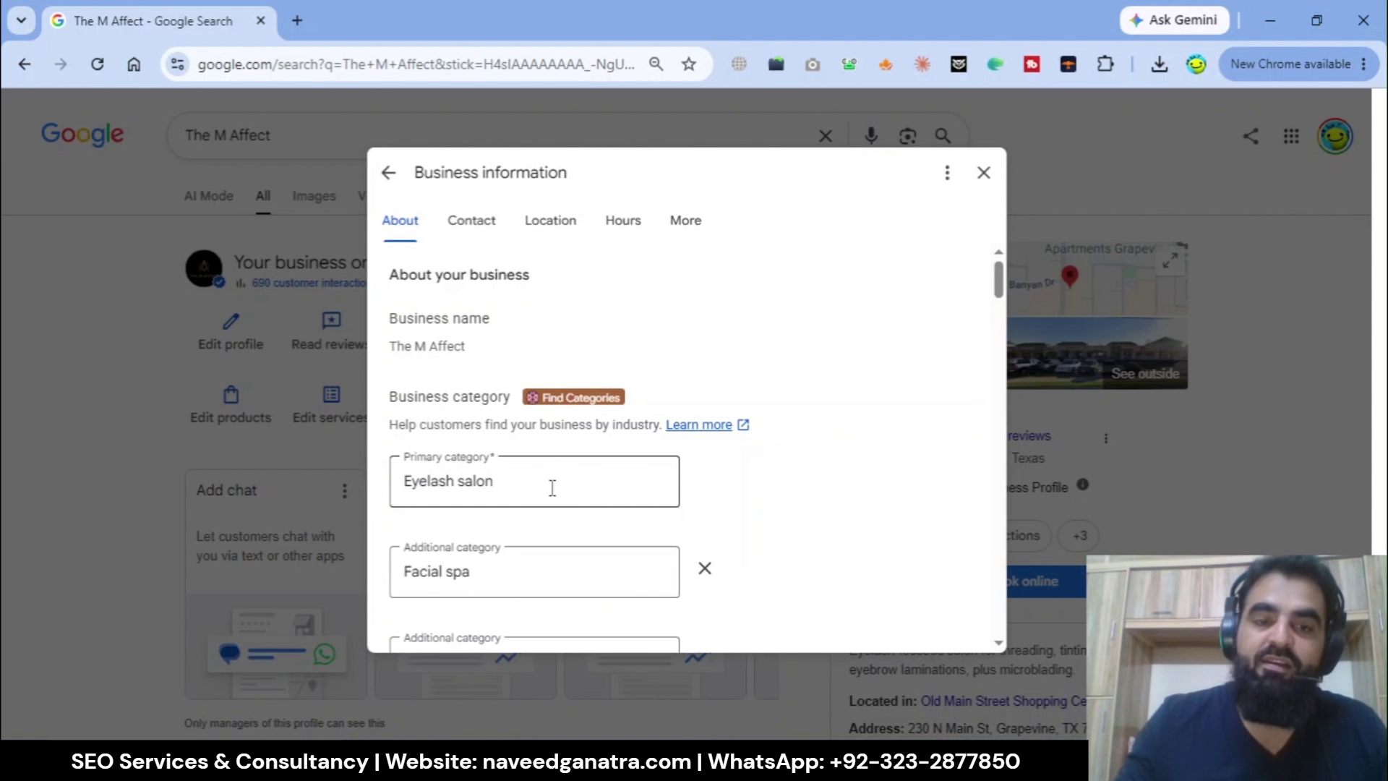
click(560, 488)
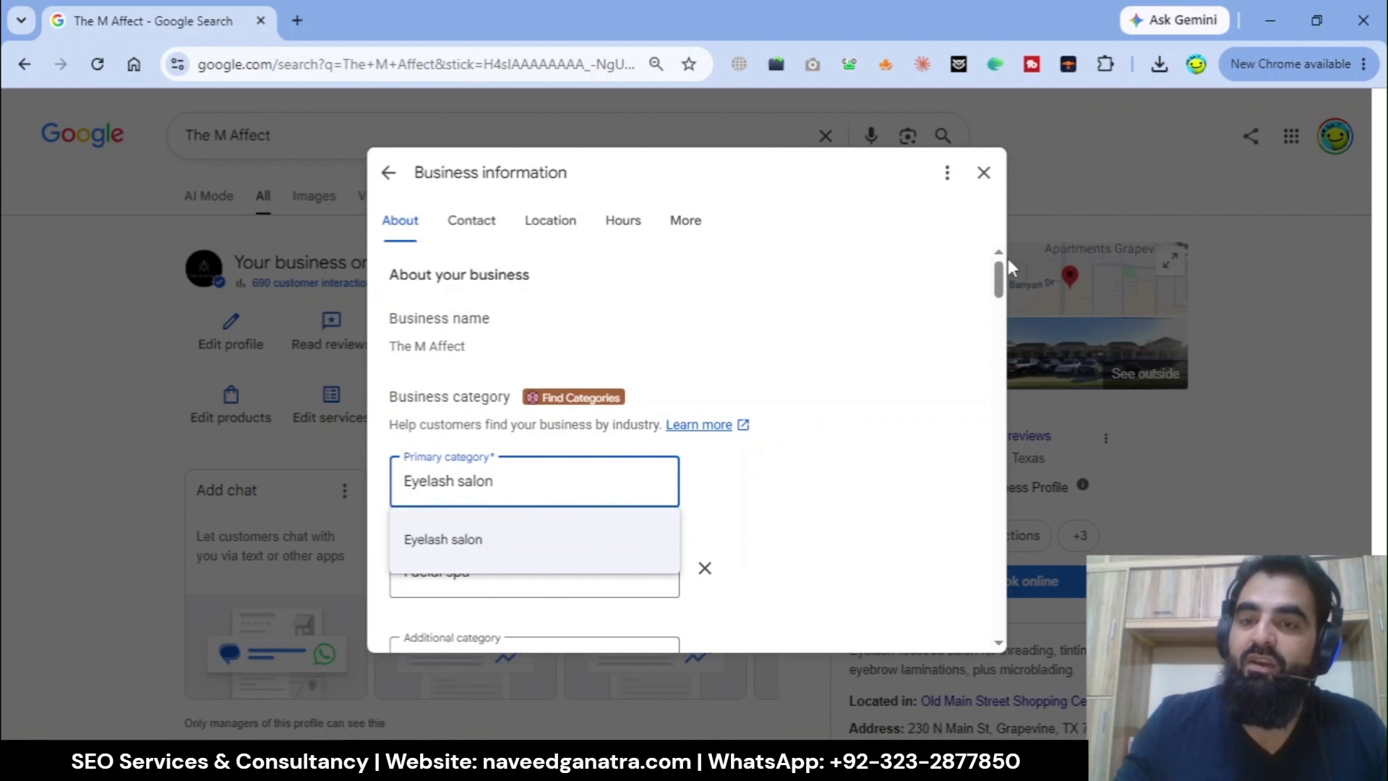
drag(1007, 286, 1014, 336)
click(511, 469)
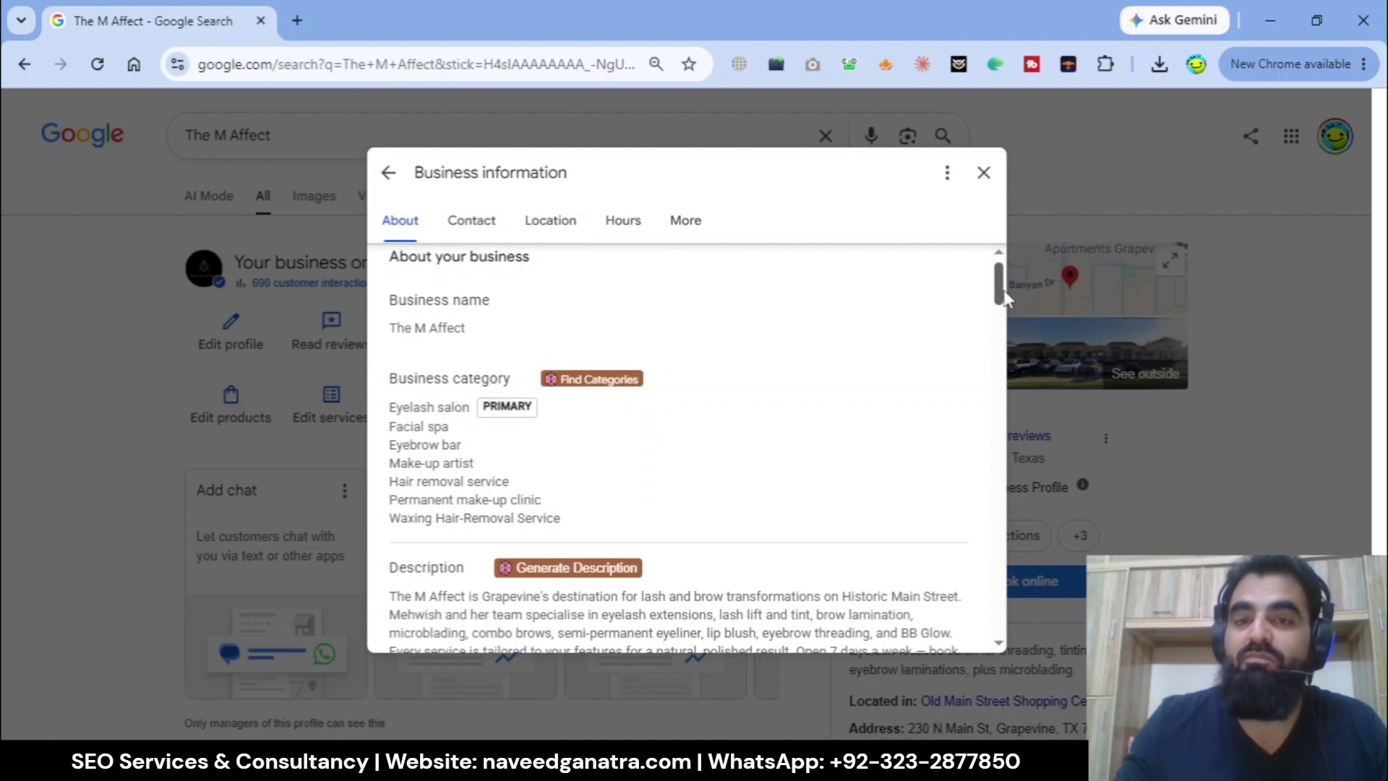
Step: Open the business phone number for editing in the contact information, inspect the primary phone field, and cancel
drag(996, 293, 1034, 350)
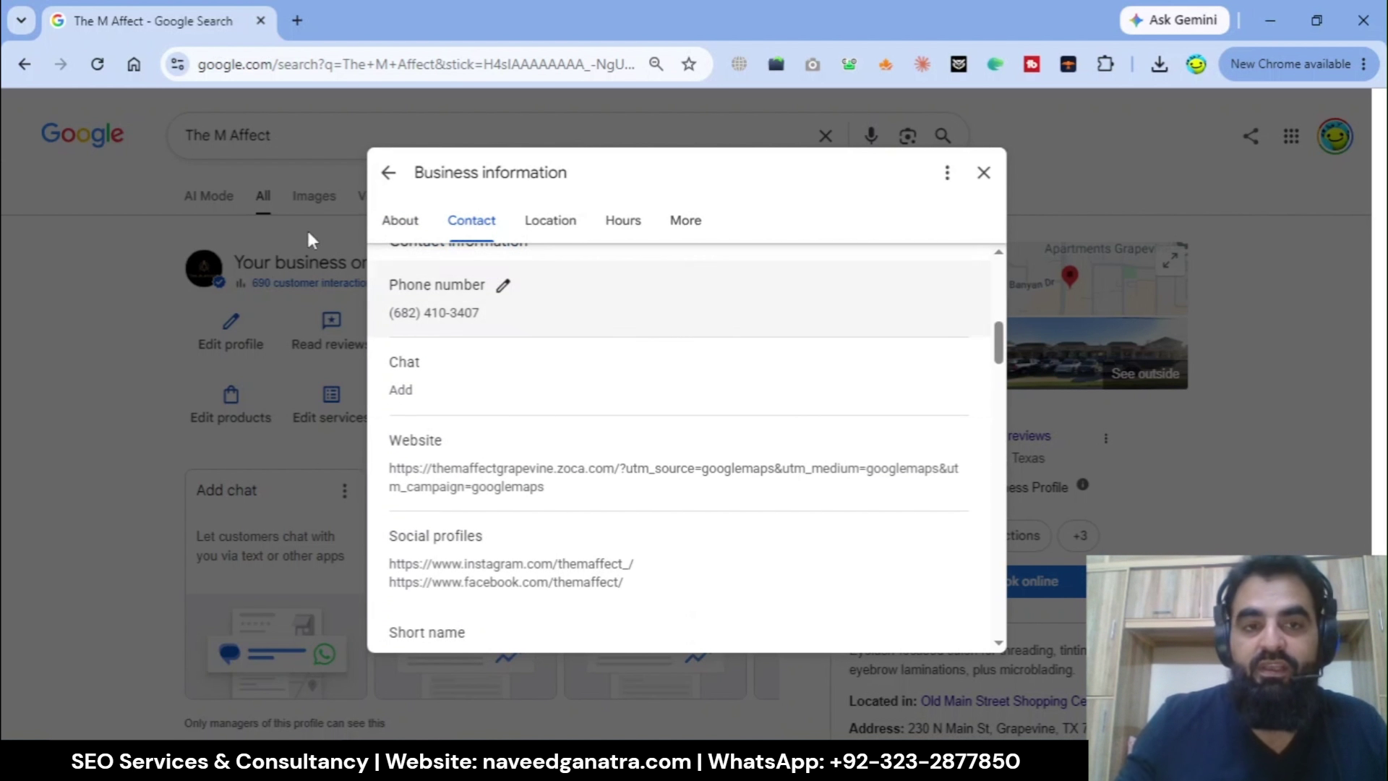
click(455, 295)
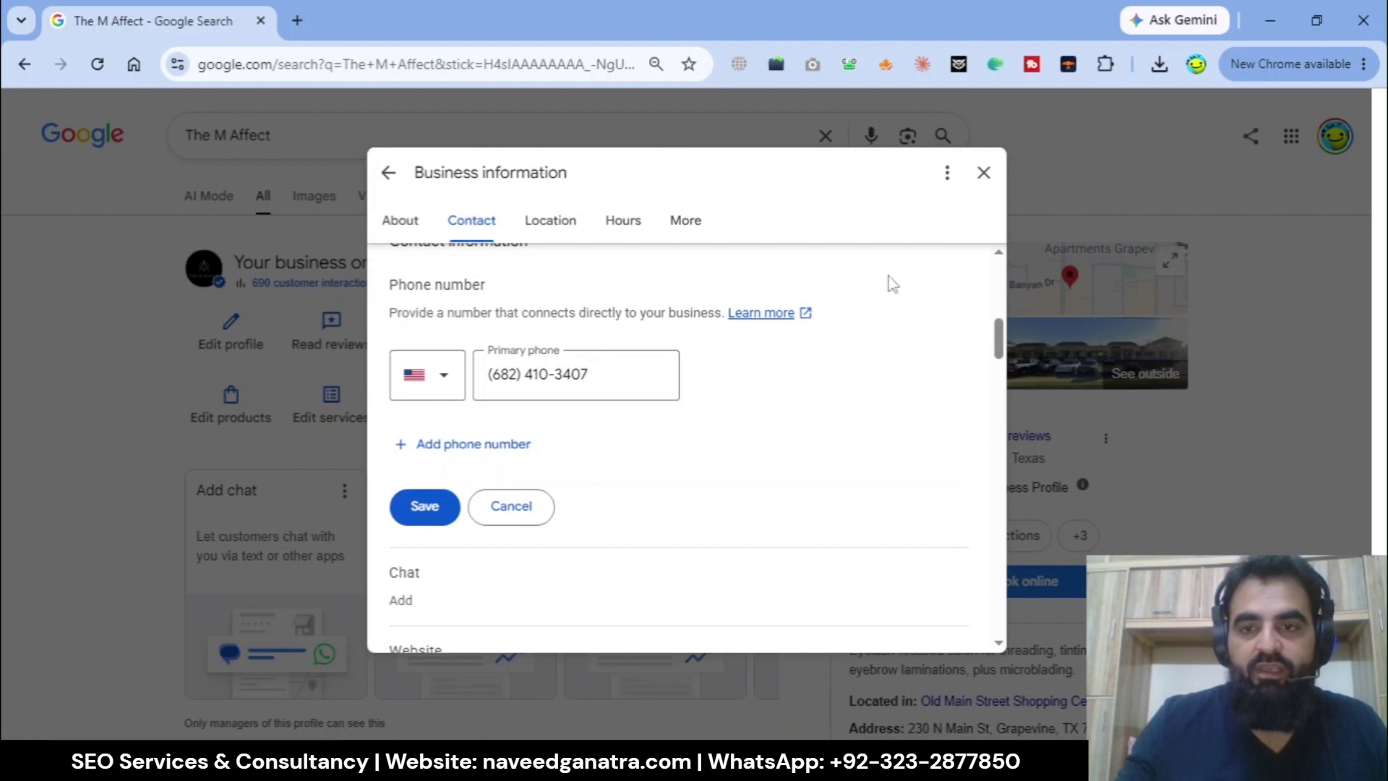
click(653, 369)
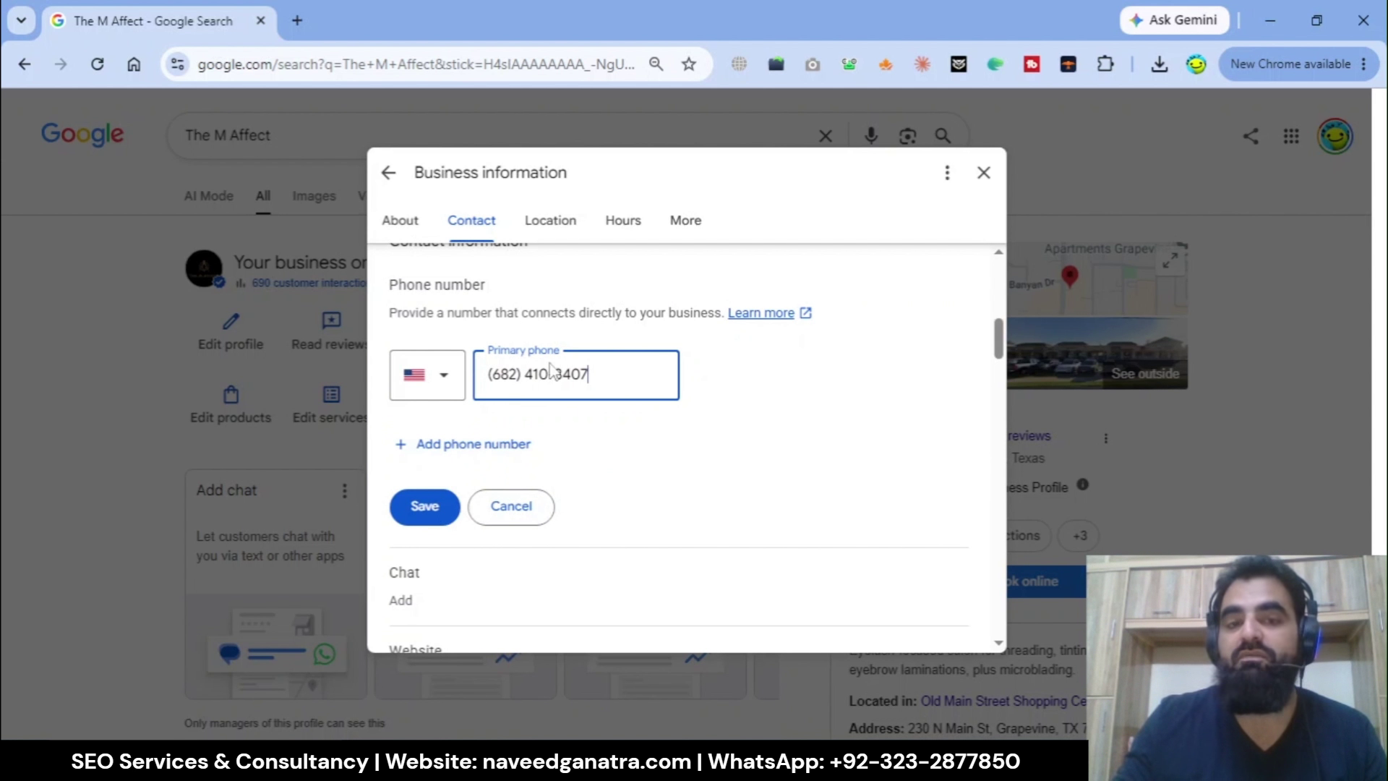
click(521, 504)
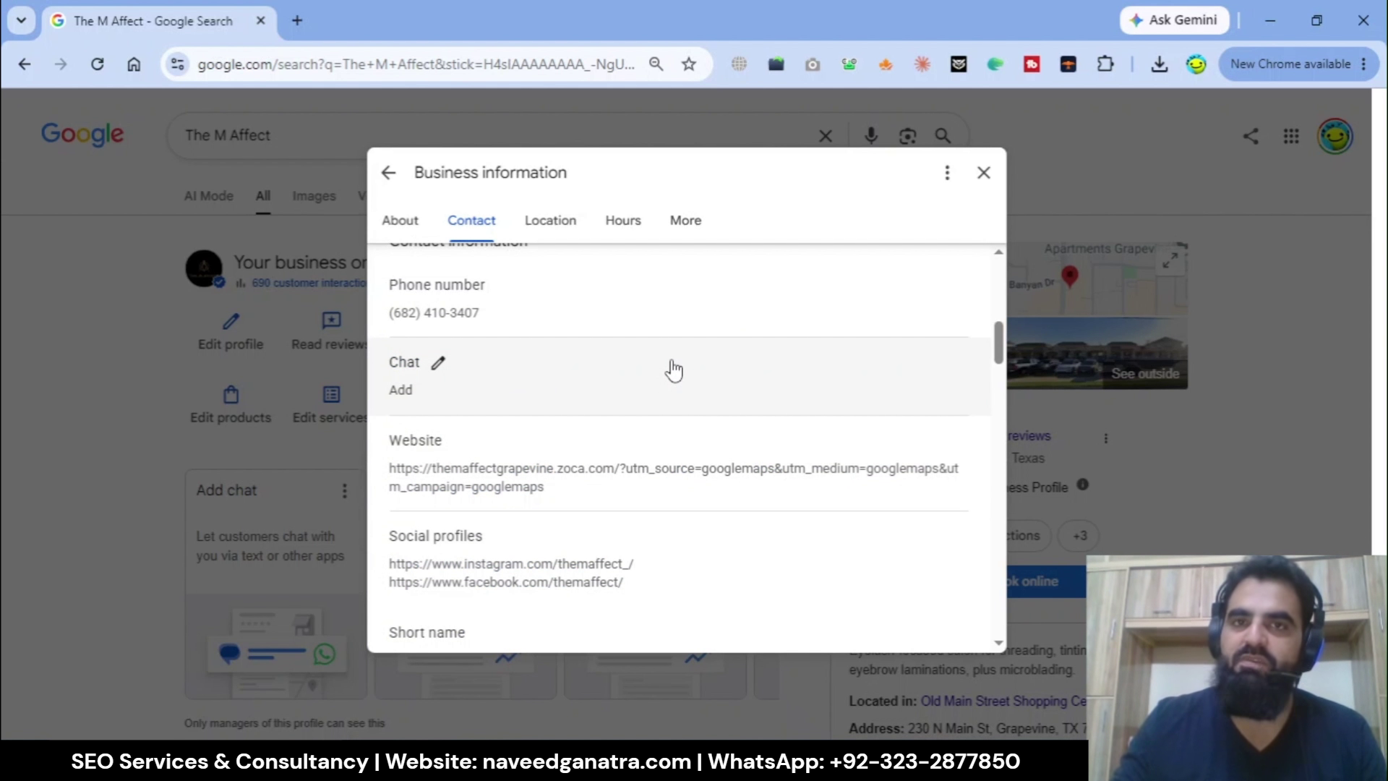
Step: Start adding a chat contact, view the WhatsApp and text message options, and cancel the chat entry
click(431, 387)
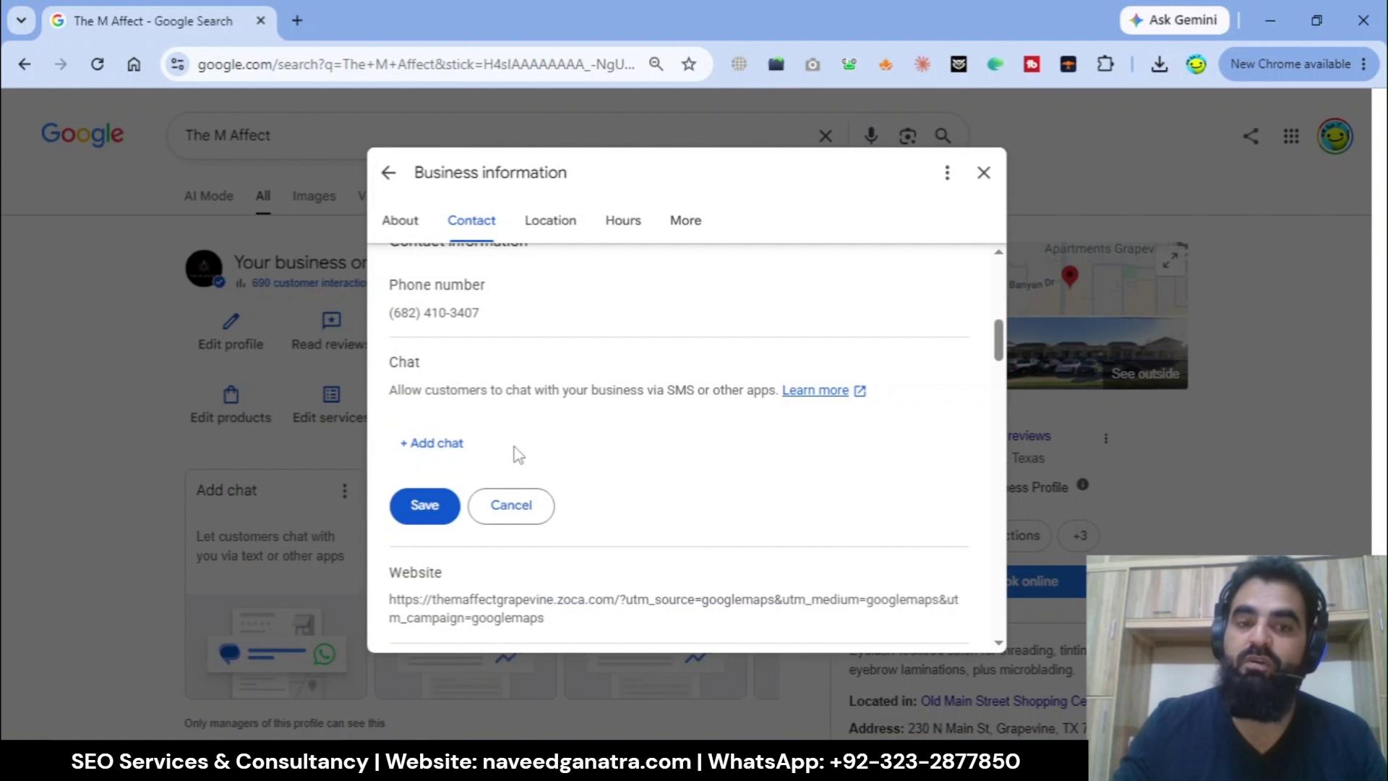
click(435, 442)
click(530, 464)
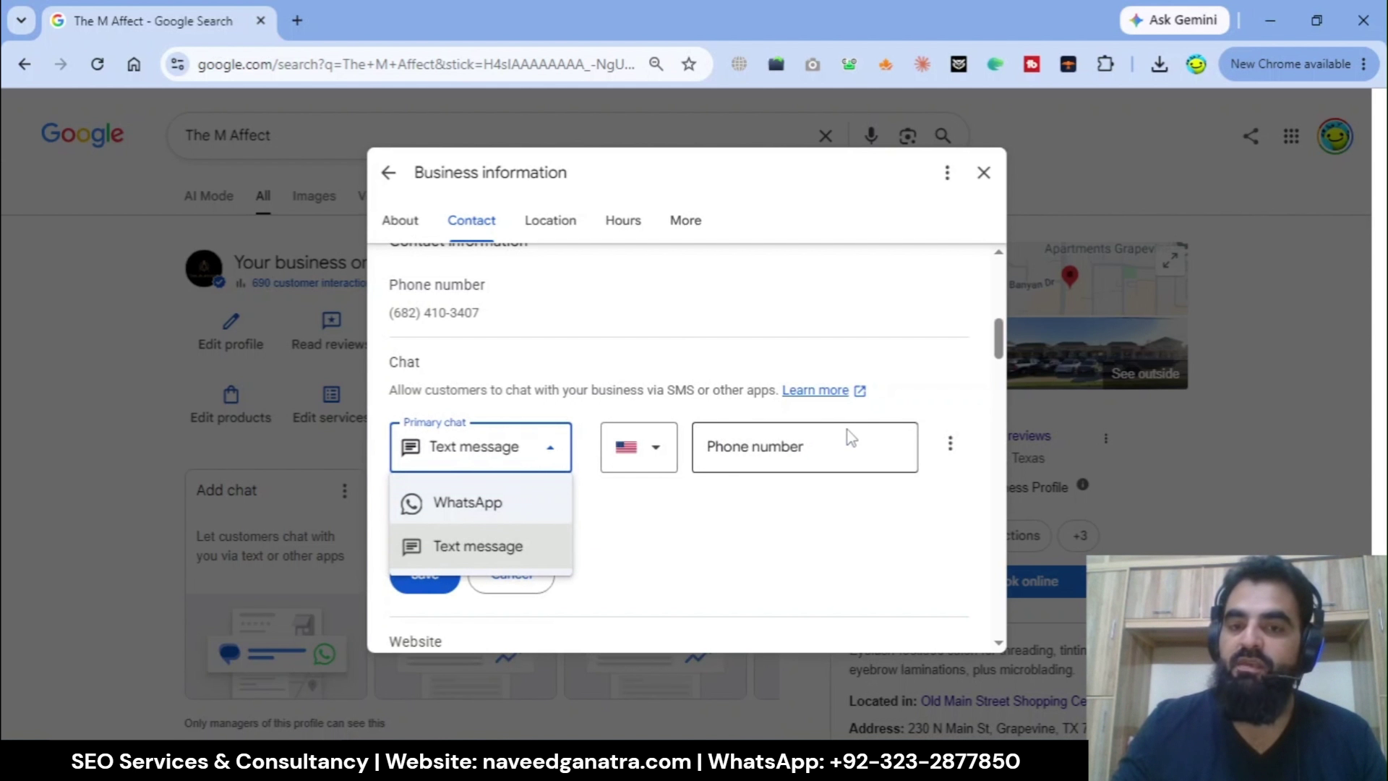
click(509, 598)
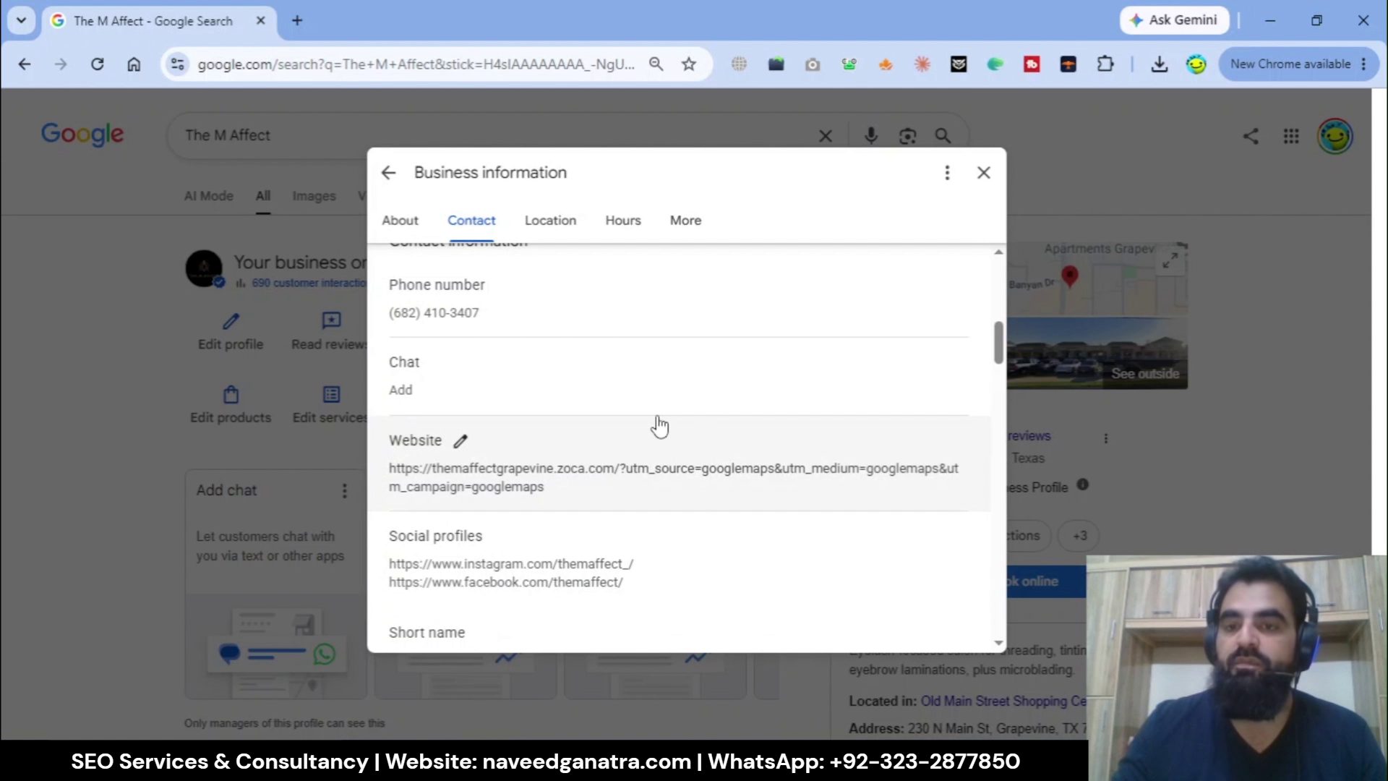
Step: Review the website, social profiles, services link and opening hours in the business information, and close it
drag(998, 346, 1011, 366)
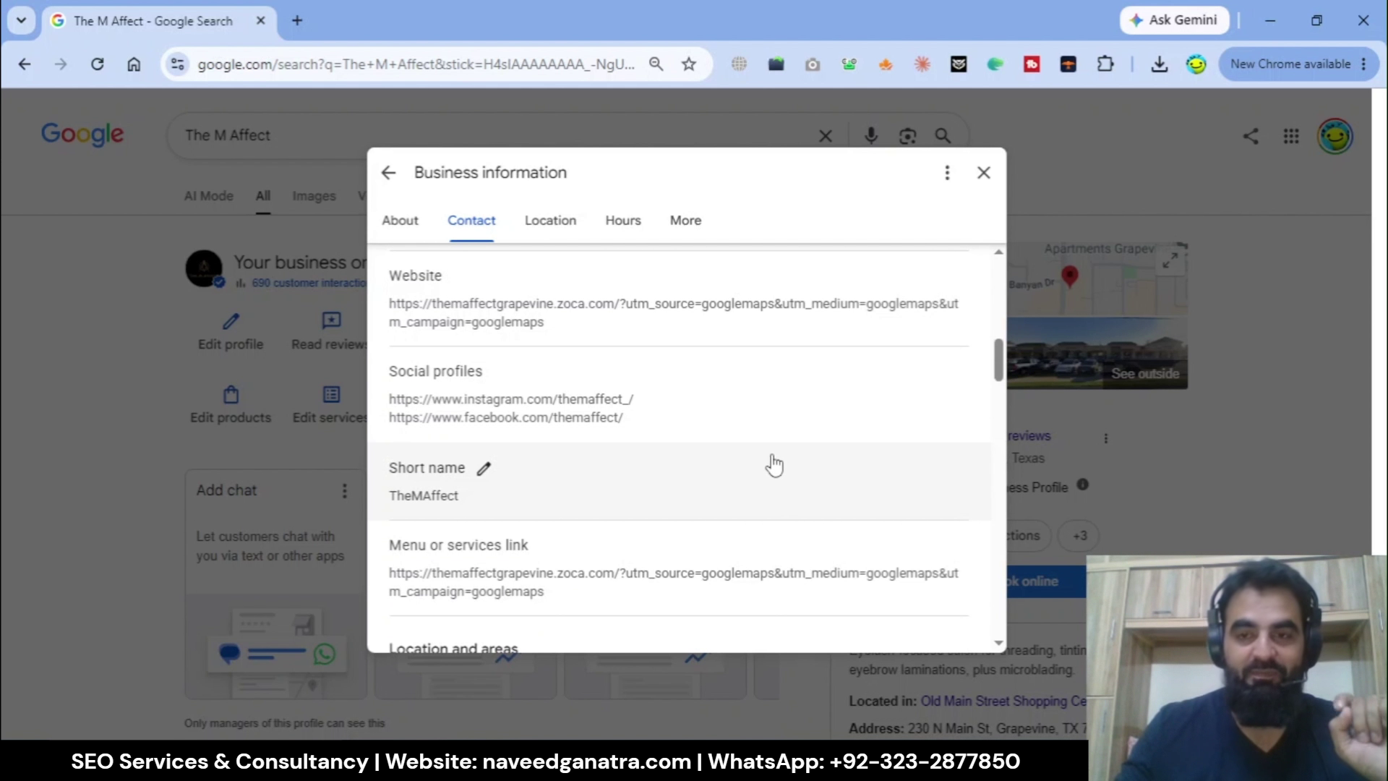
drag(1010, 365, 1037, 472)
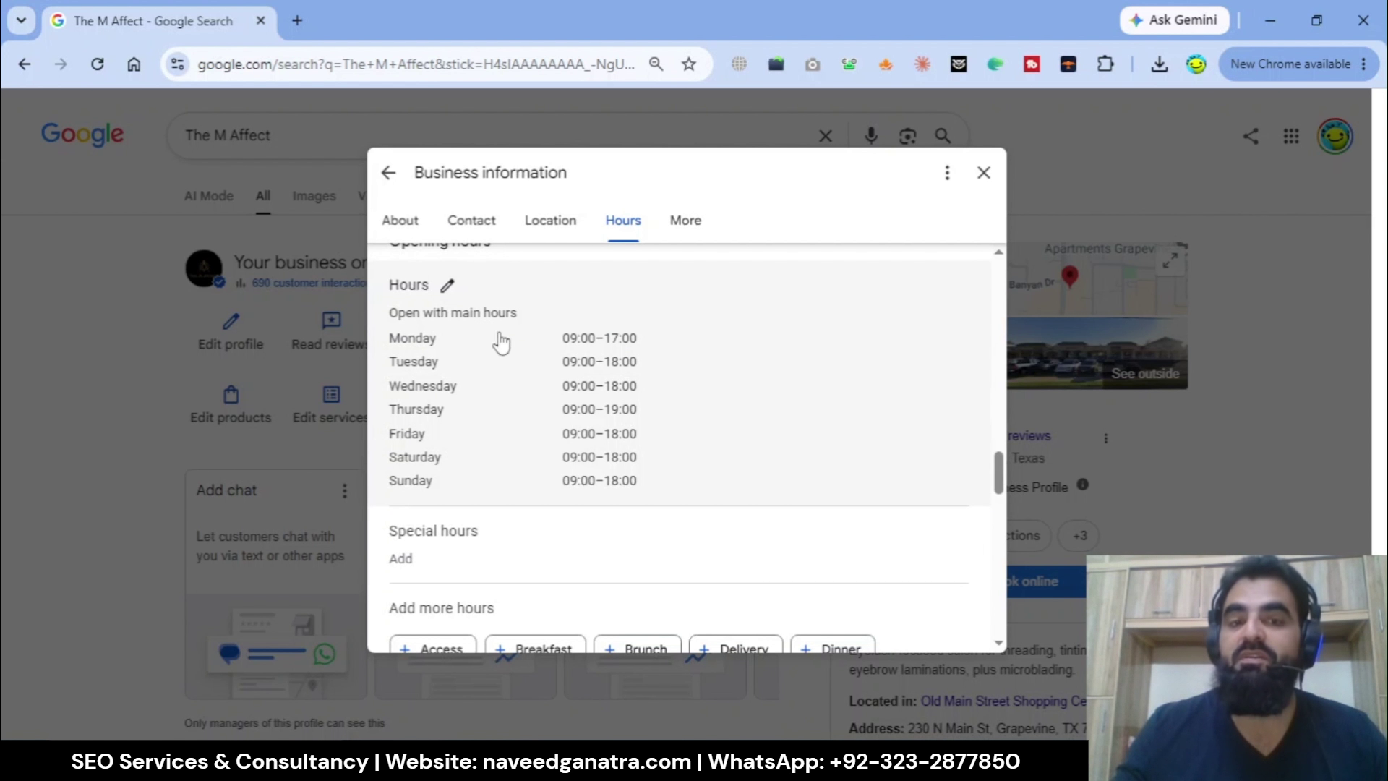
scroll(565, 498, up, 2)
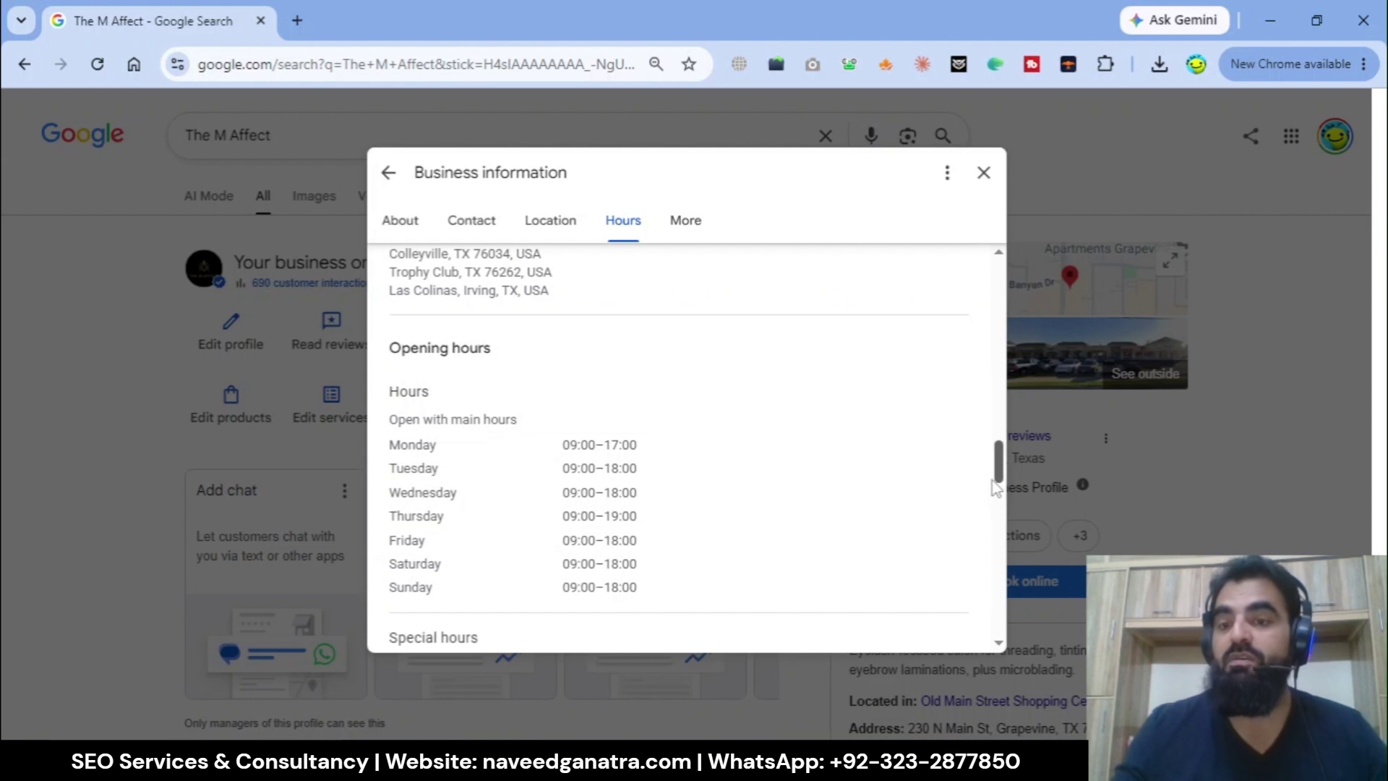
drag(1007, 466, 1000, 248)
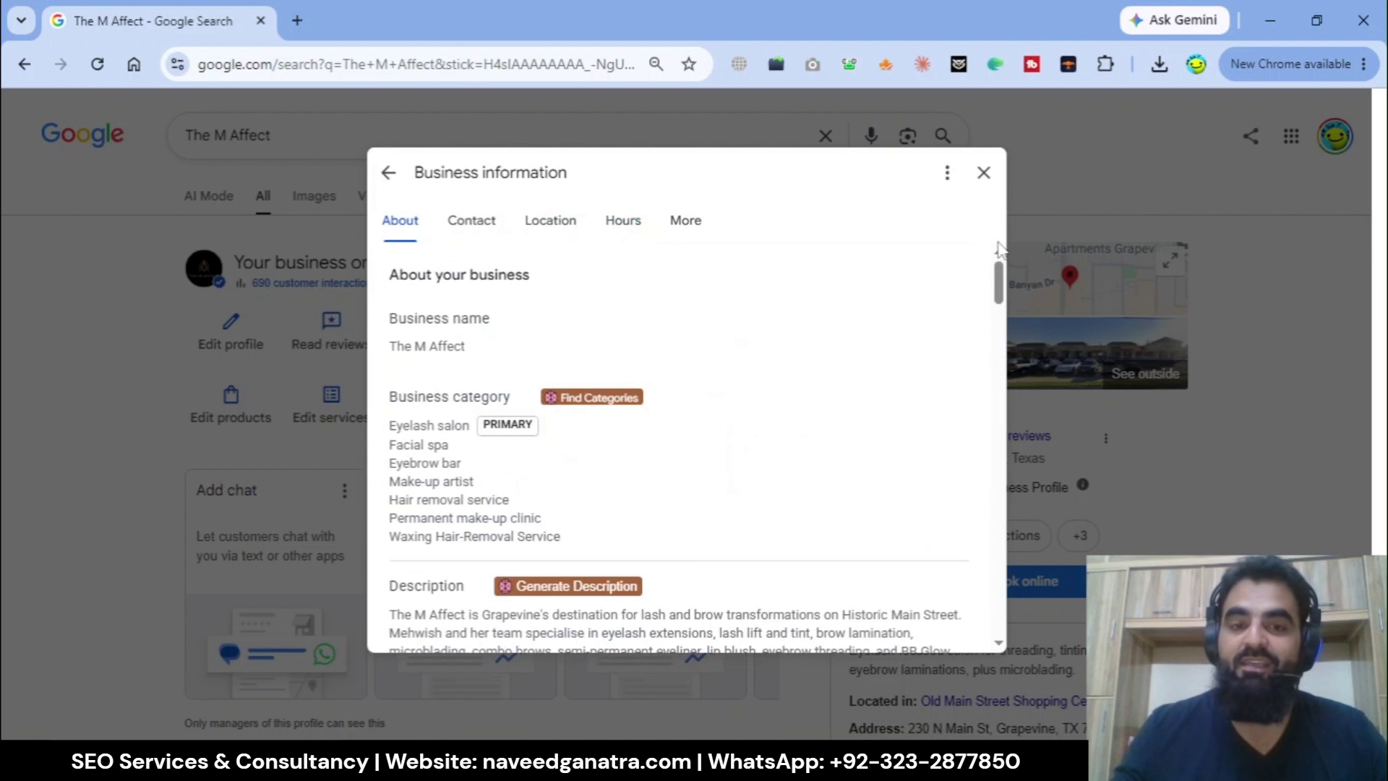
click(982, 174)
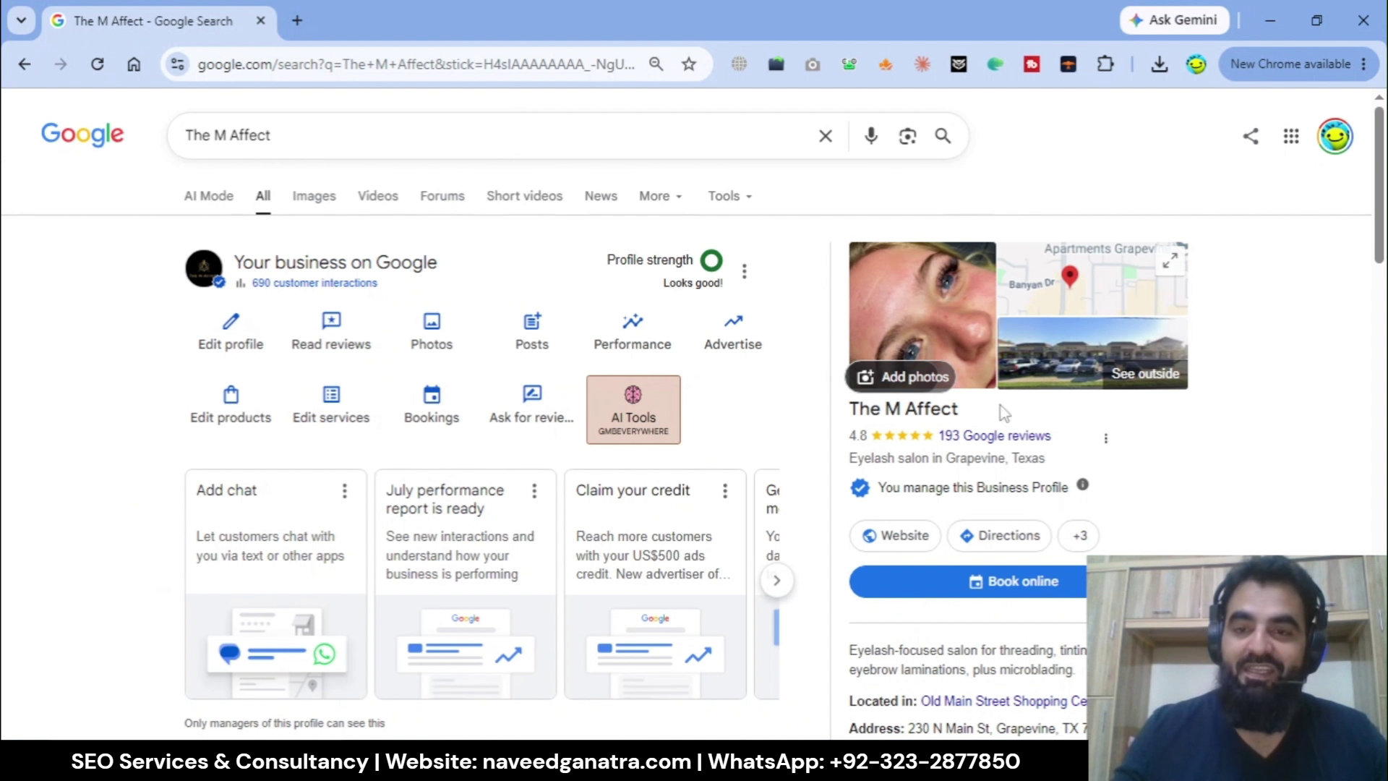
Step: Browse The M Affect's full photo and video gallery, and close it
click(913, 319)
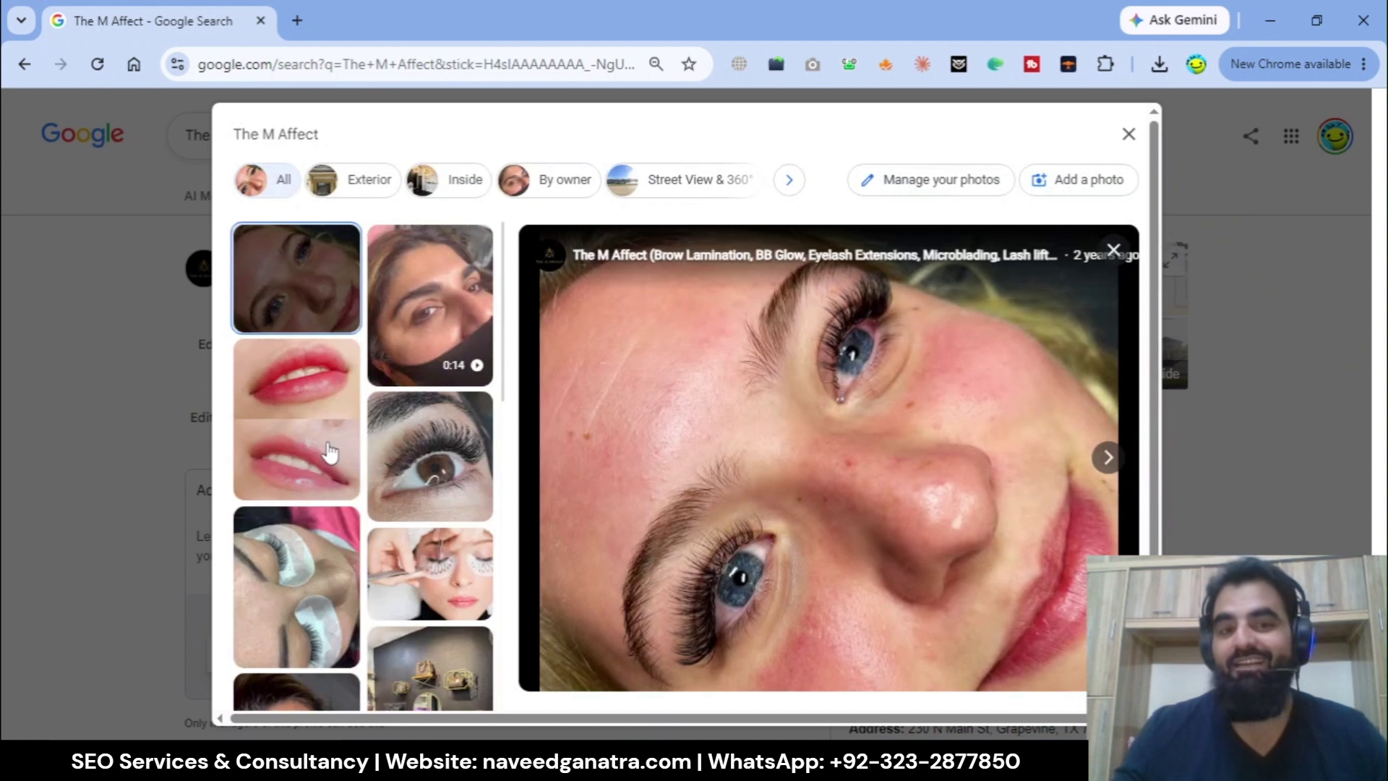
scroll(329, 452, down, 6)
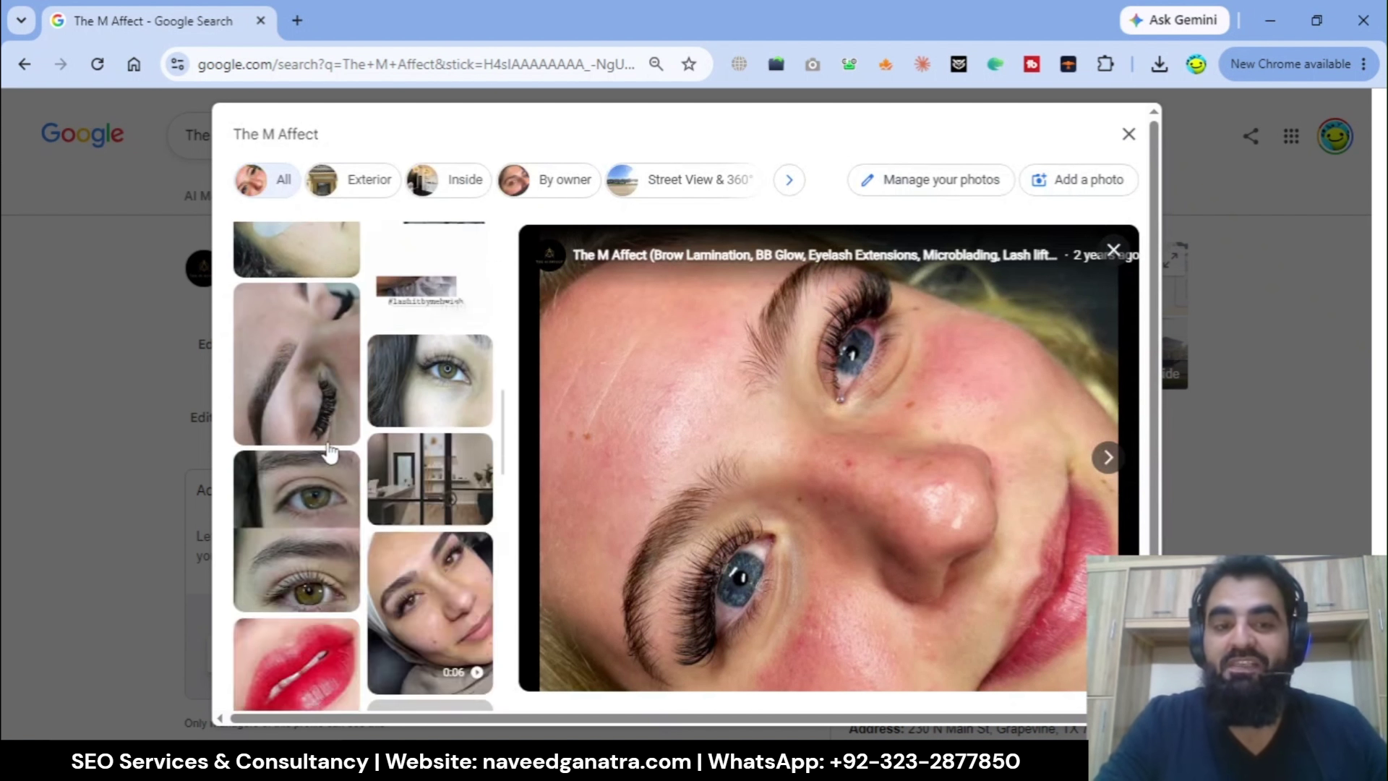
scroll(330, 452, down, 10)
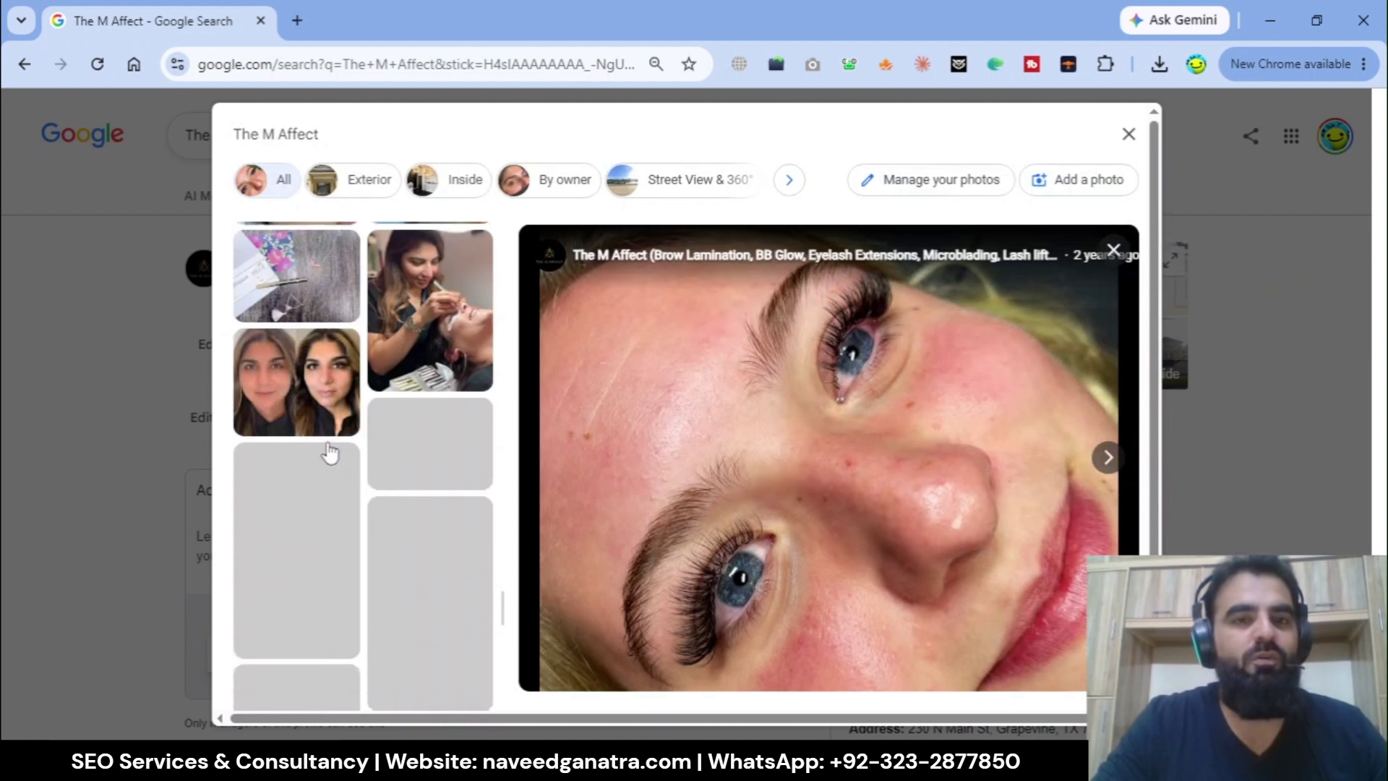
scroll(330, 452, down, 10)
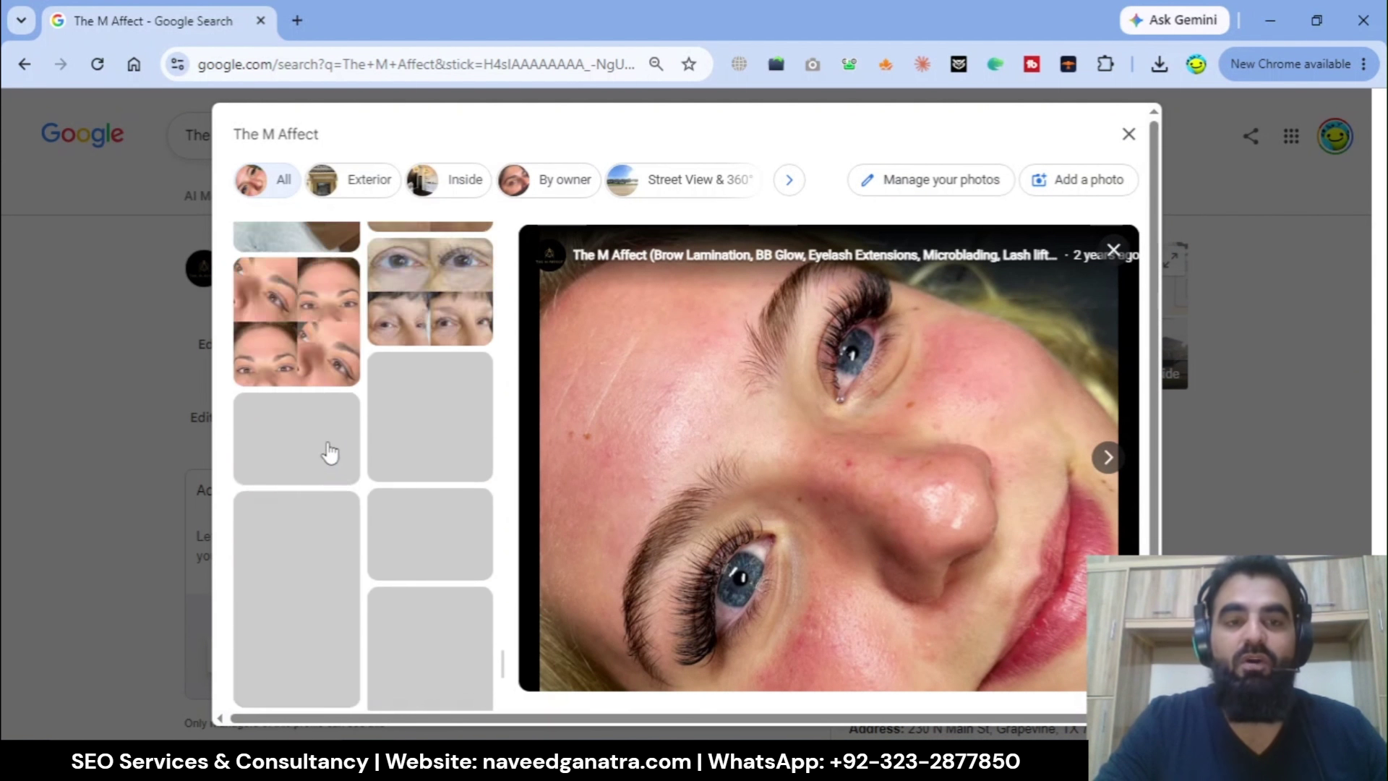
scroll(330, 452, down, 10)
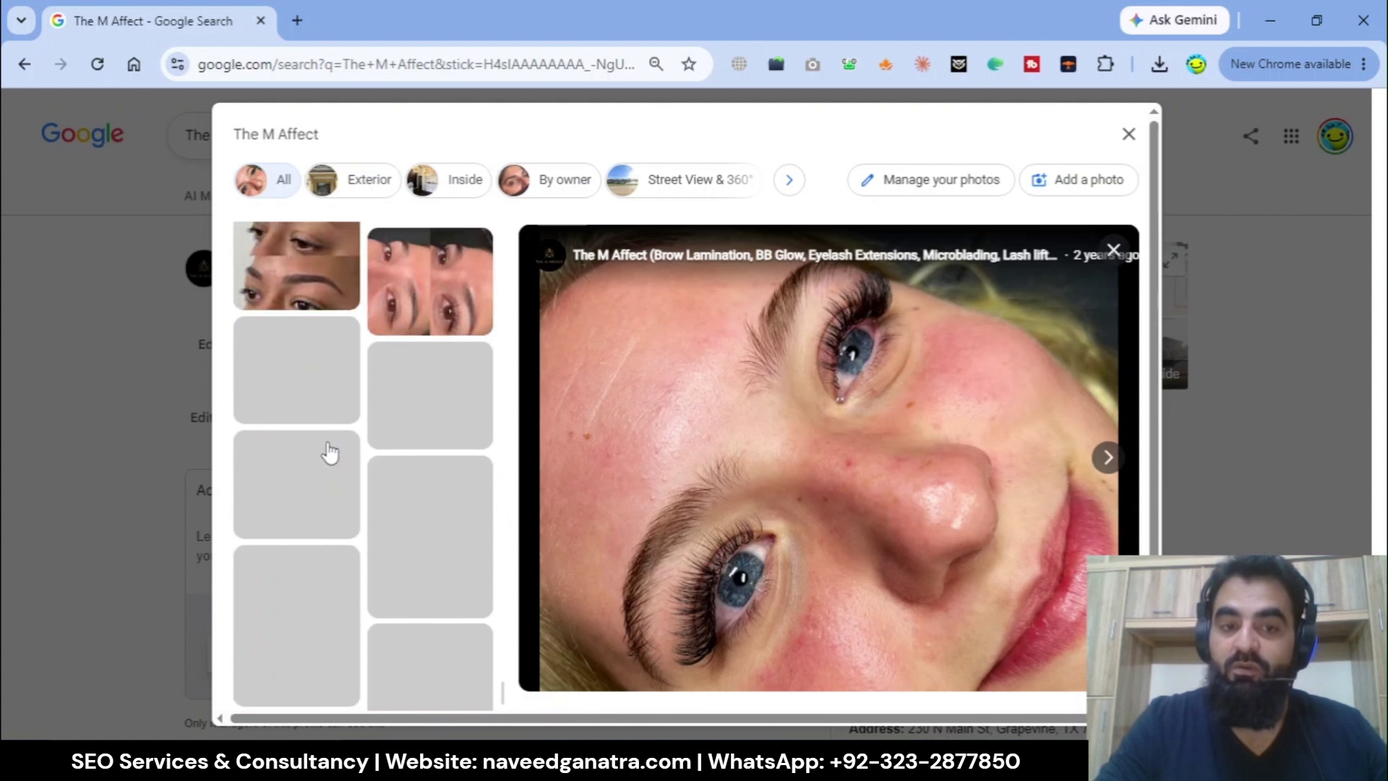
scroll(330, 452, down, 10)
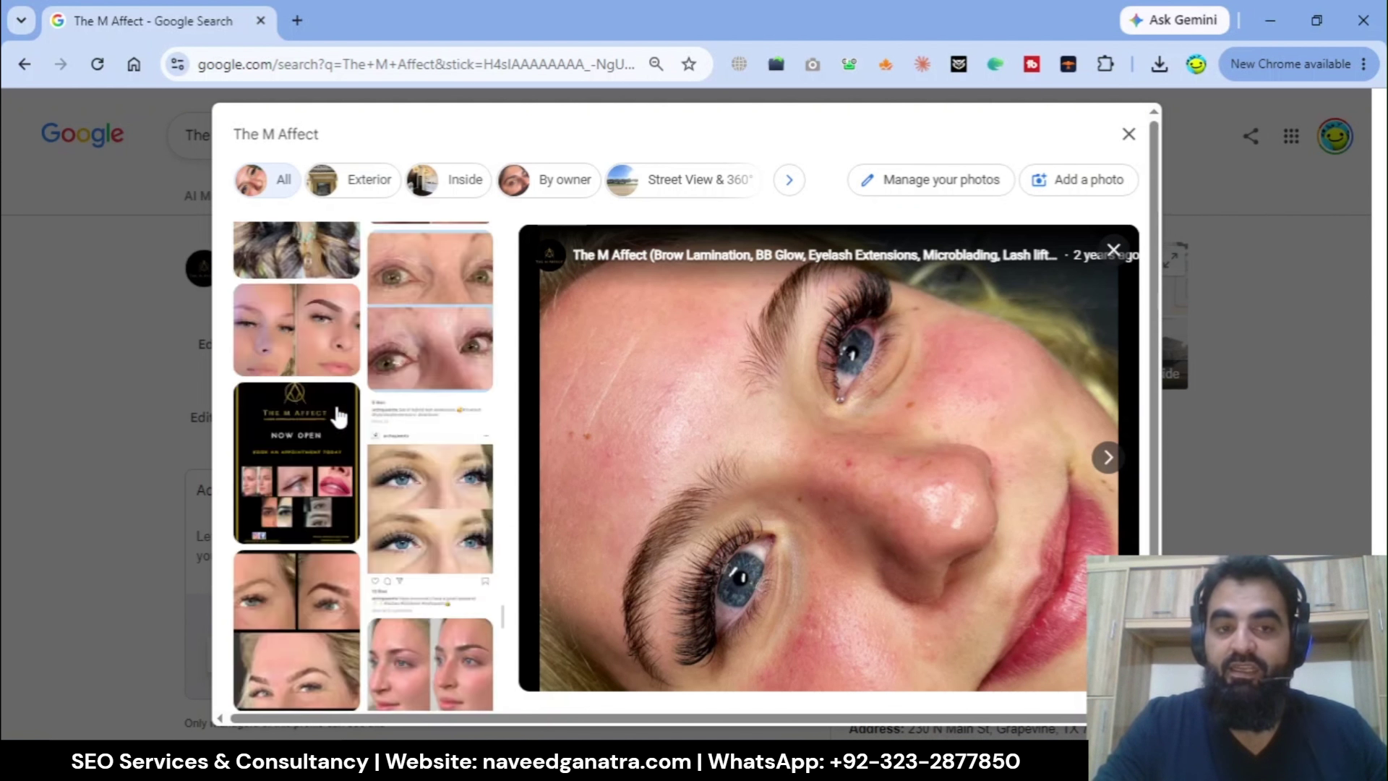
scroll(338, 417, up, 20)
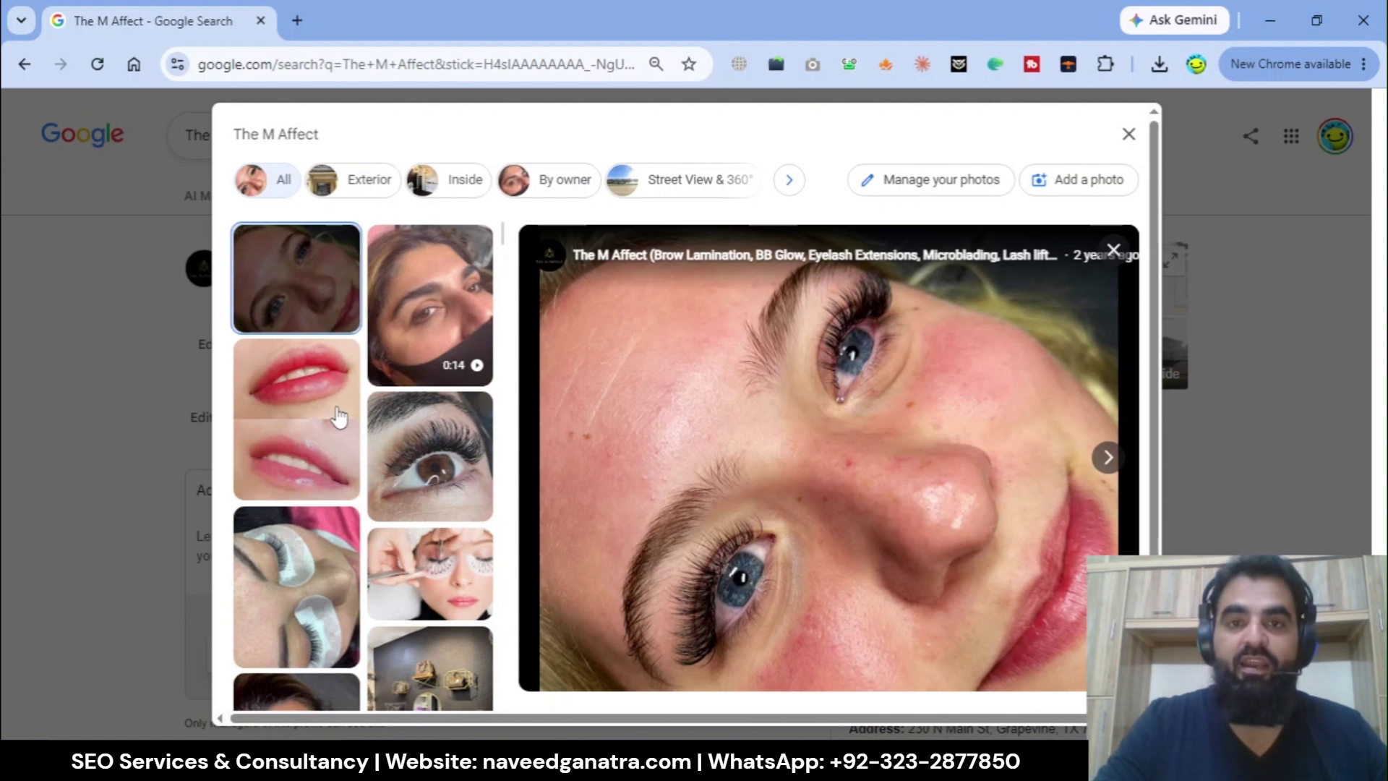
scroll(338, 417, down, 10)
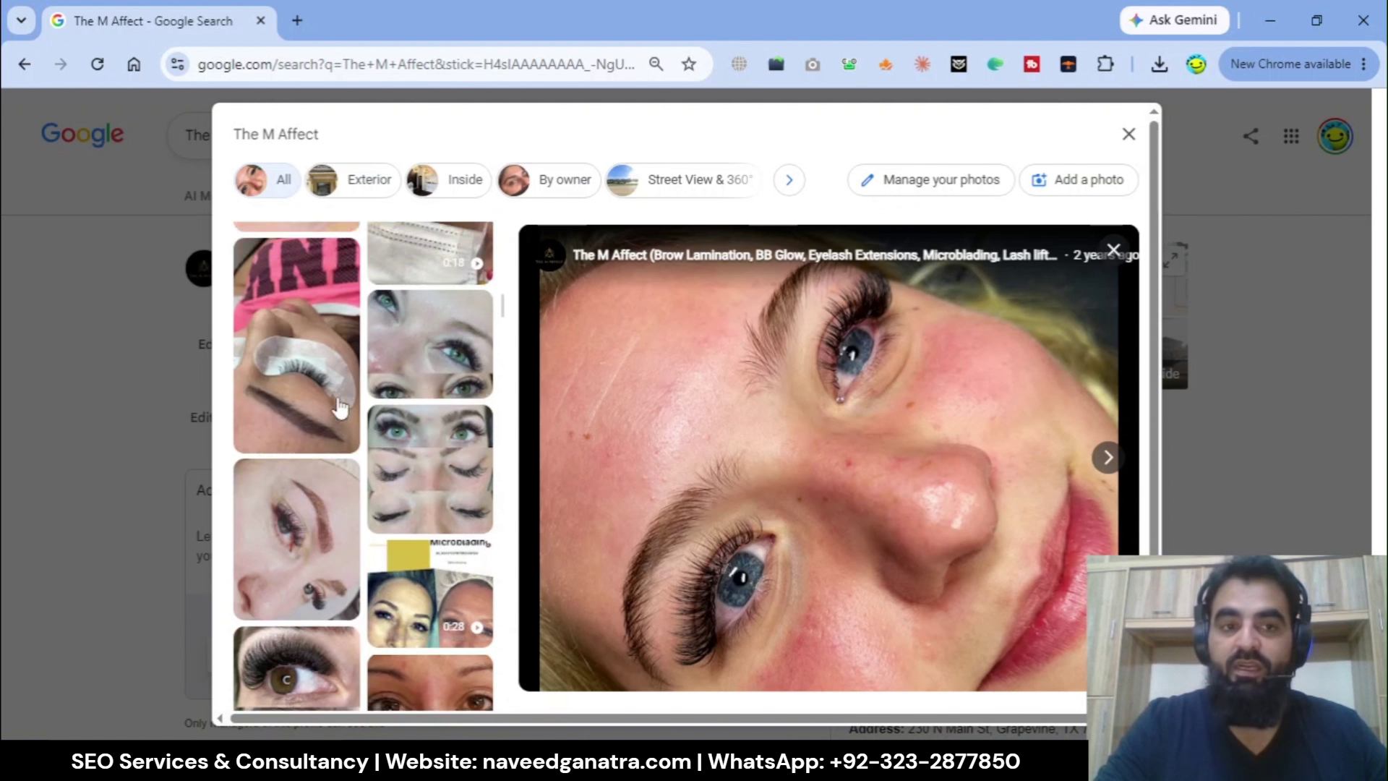
scroll(339, 405, down, 10)
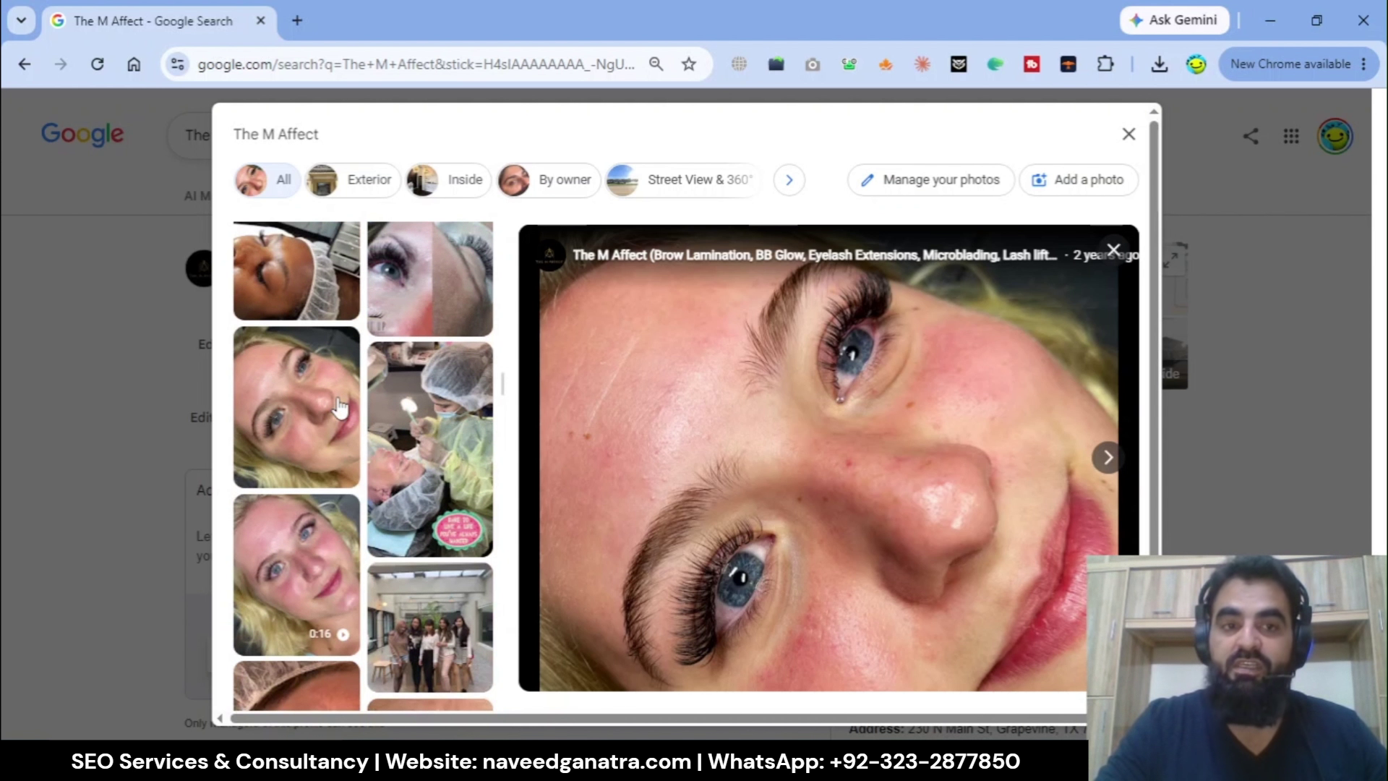
scroll(338, 406, down, 5)
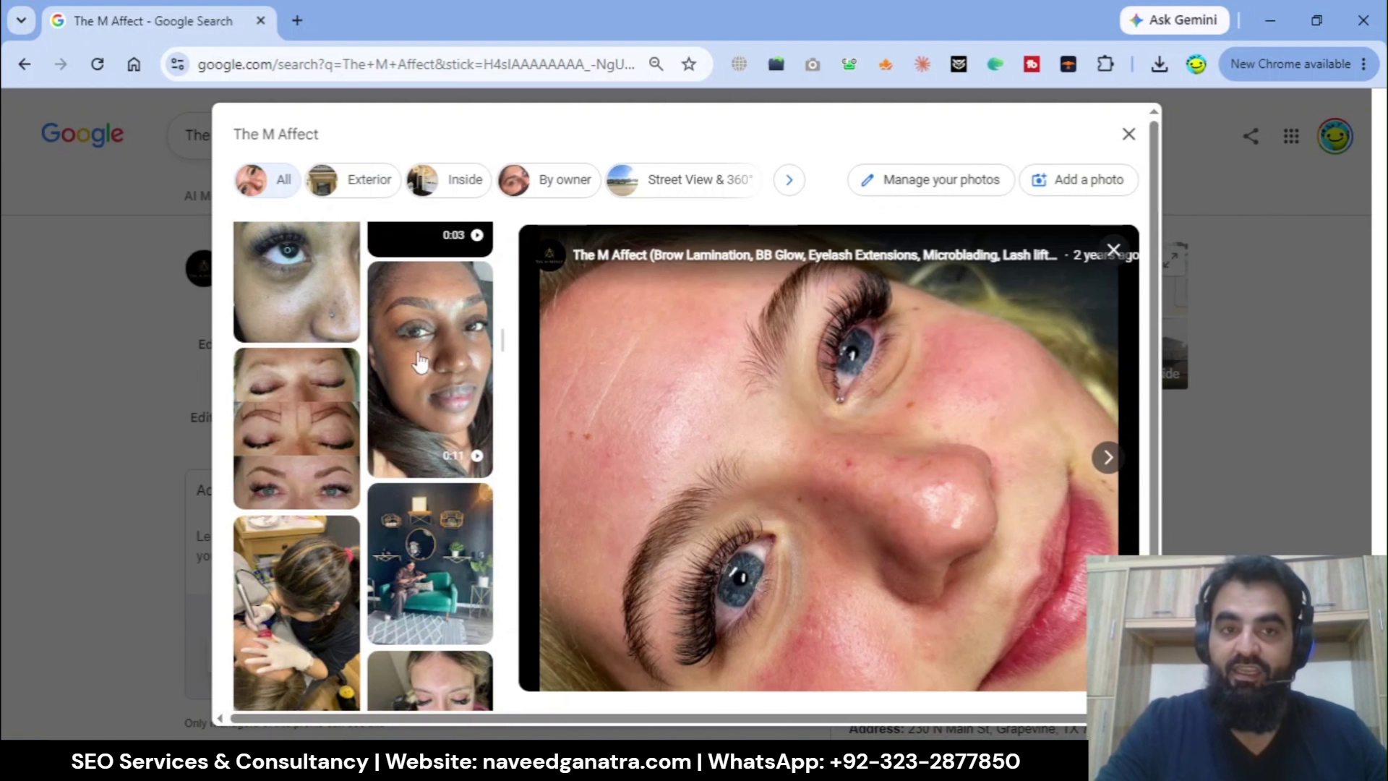
scroll(419, 362, down, 5)
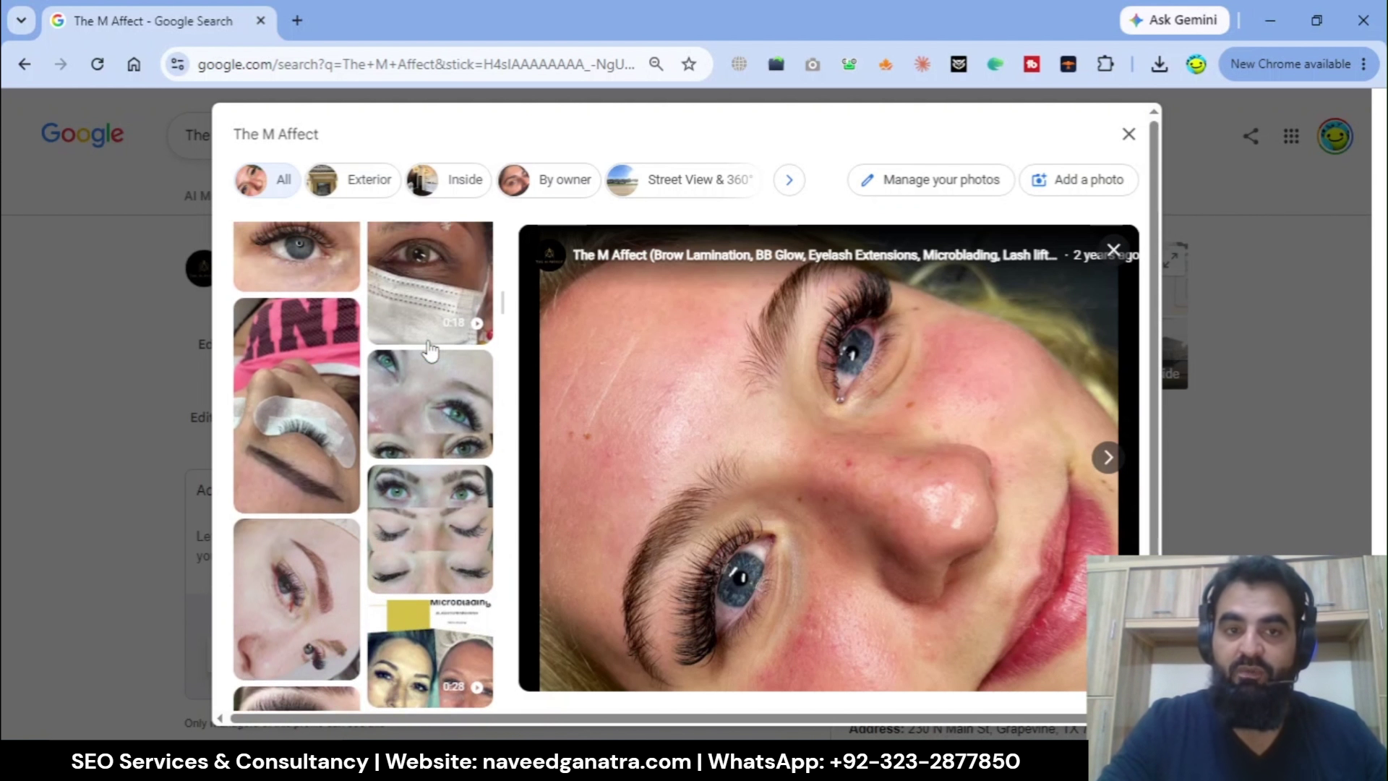
scroll(430, 350, up, 4)
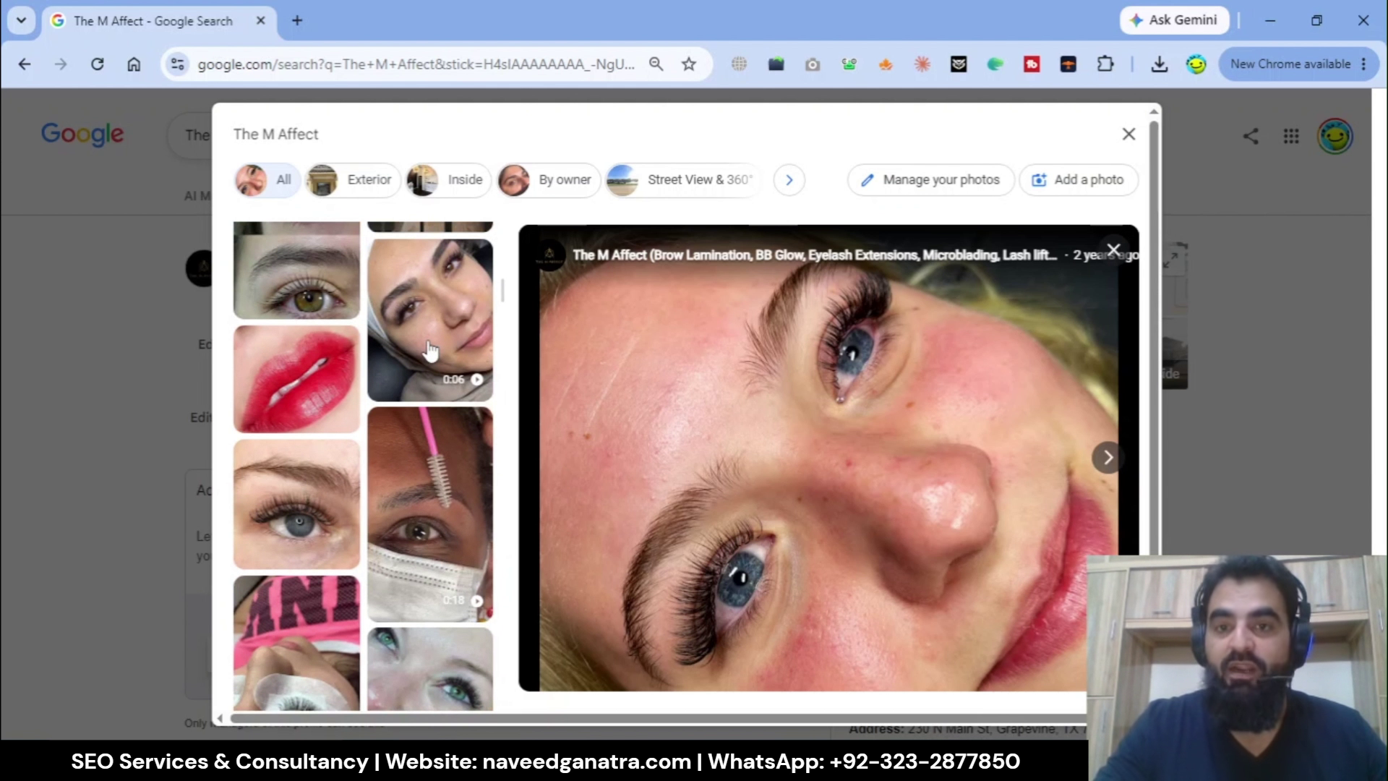
scroll(430, 351, down, 4)
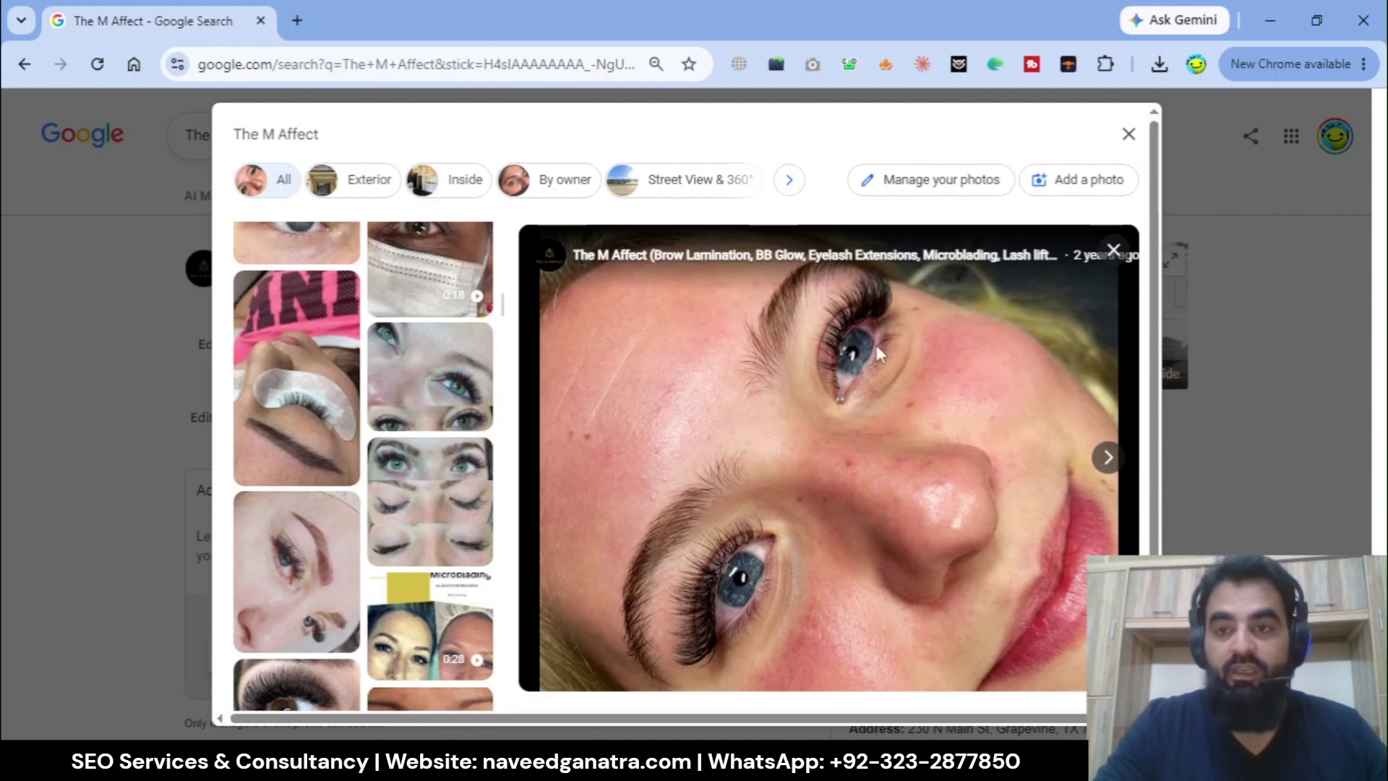
click(1129, 134)
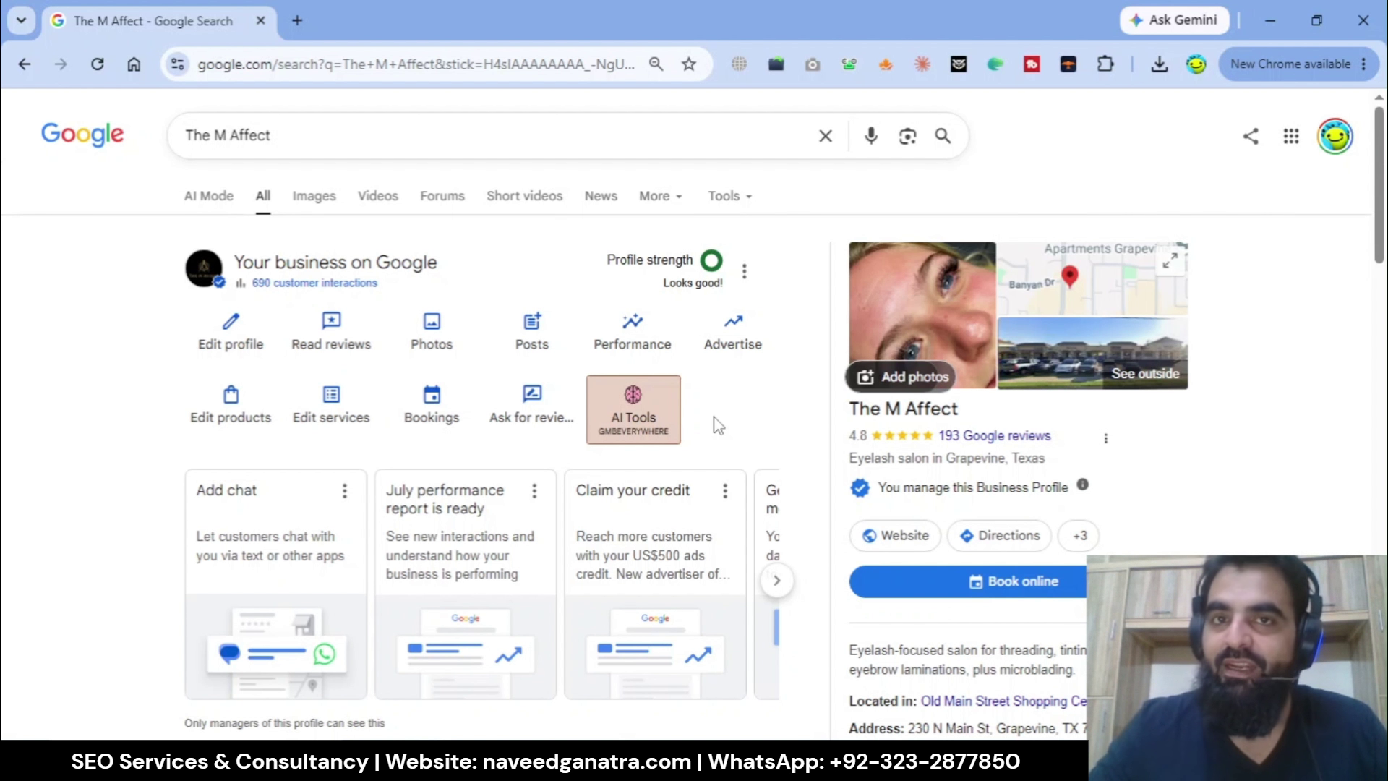
Step: View the profile's review-request link and QR code, and close the review request dialog
click(510, 408)
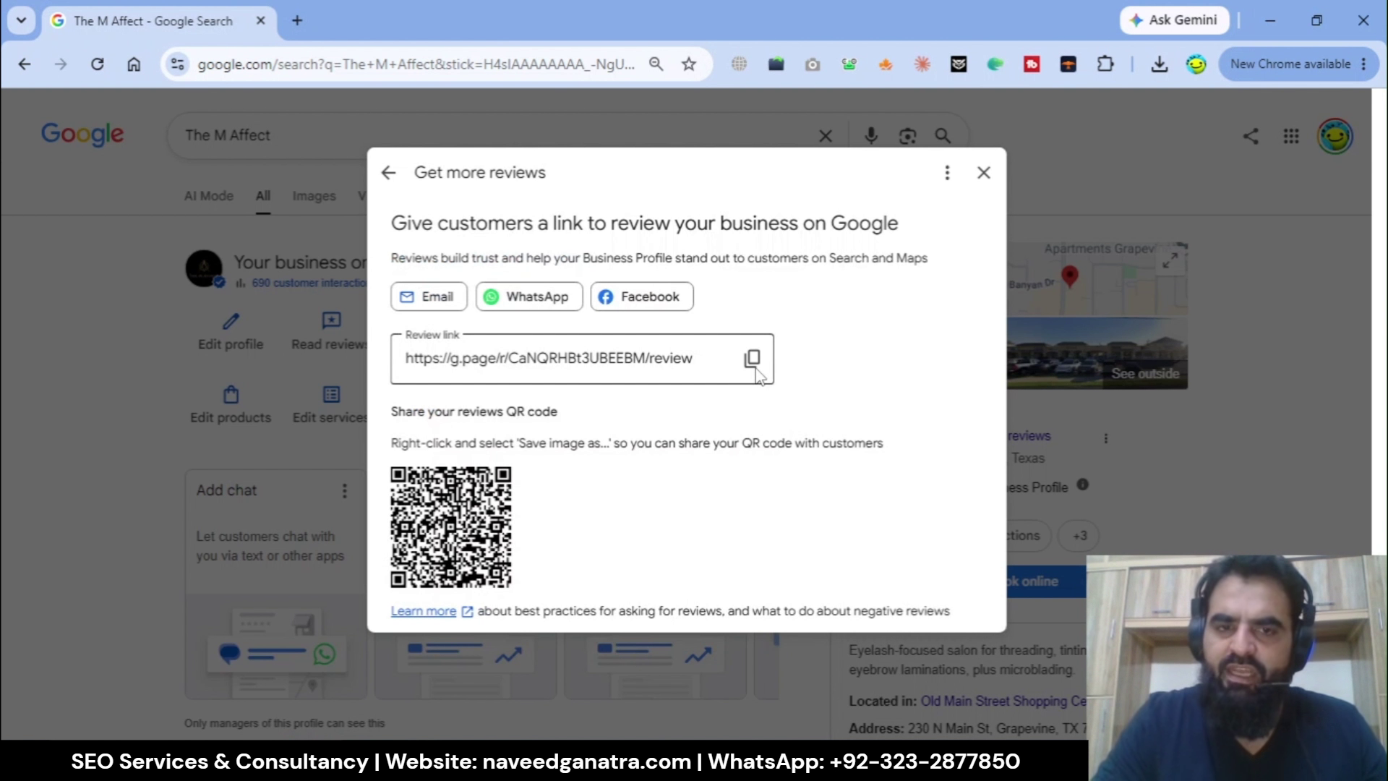
click(984, 175)
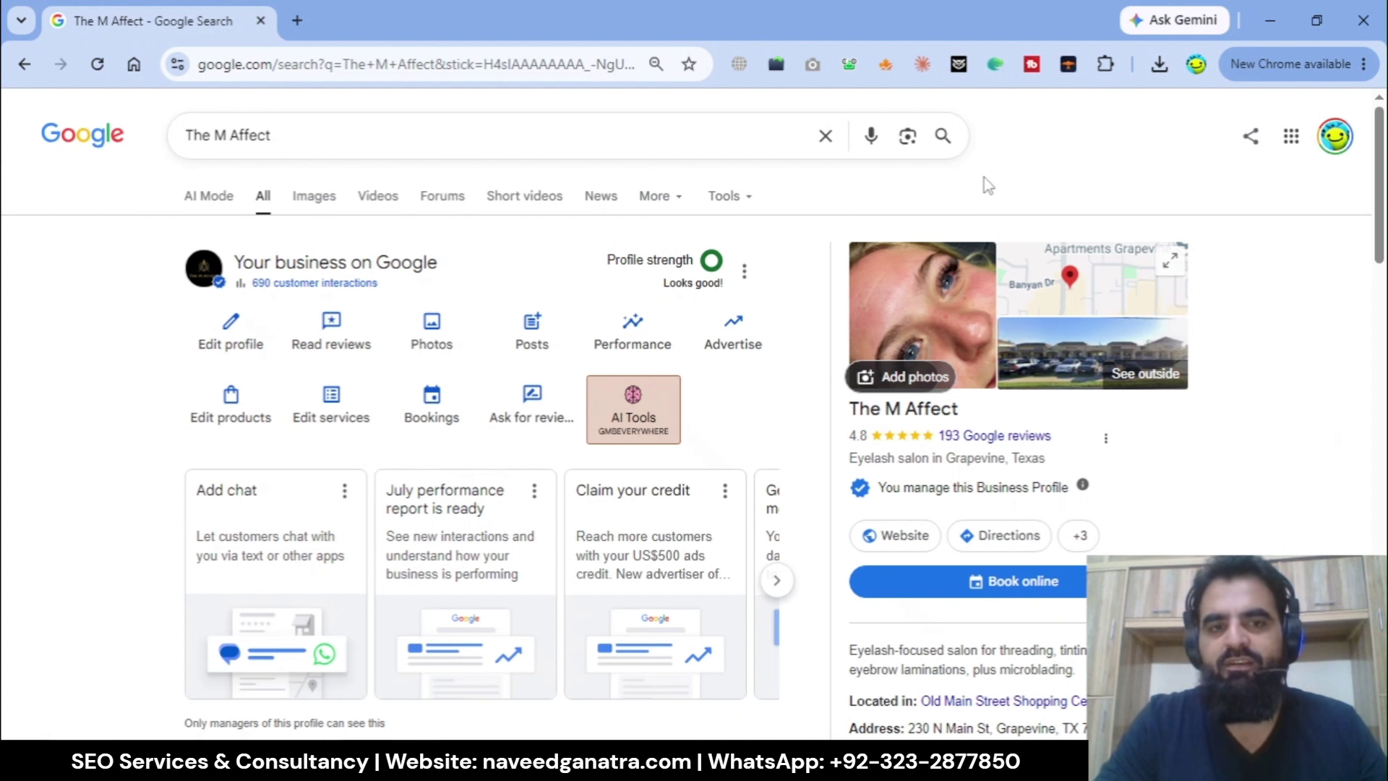